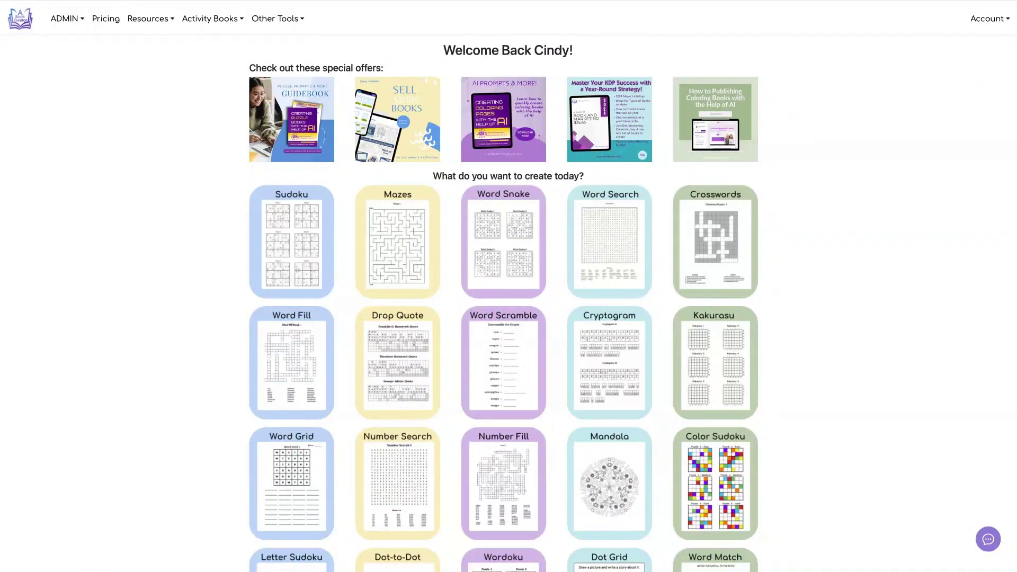
Open the Word Grid puzzle tool
click(225, 24)
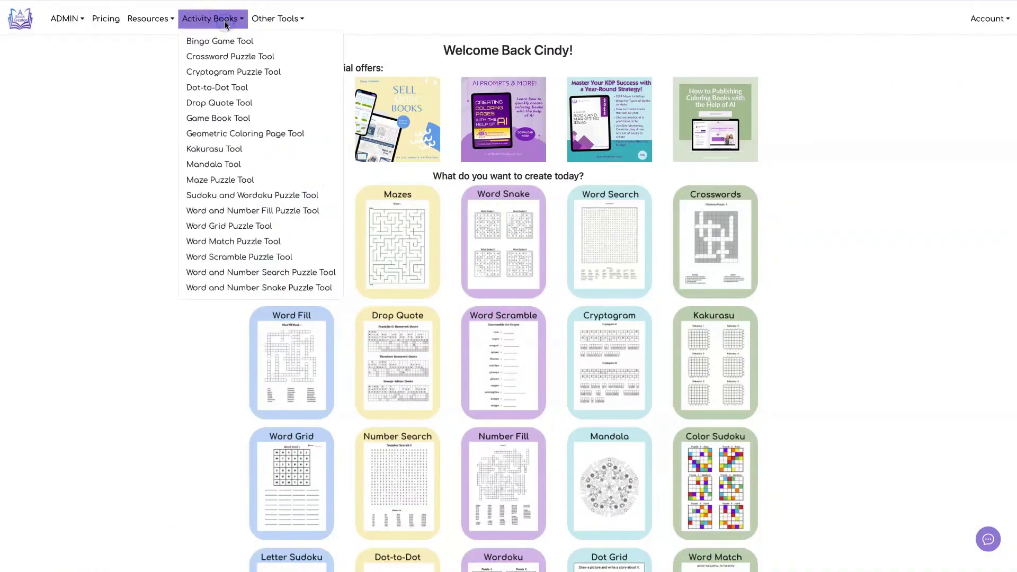
click(225, 231)
click(164, 336)
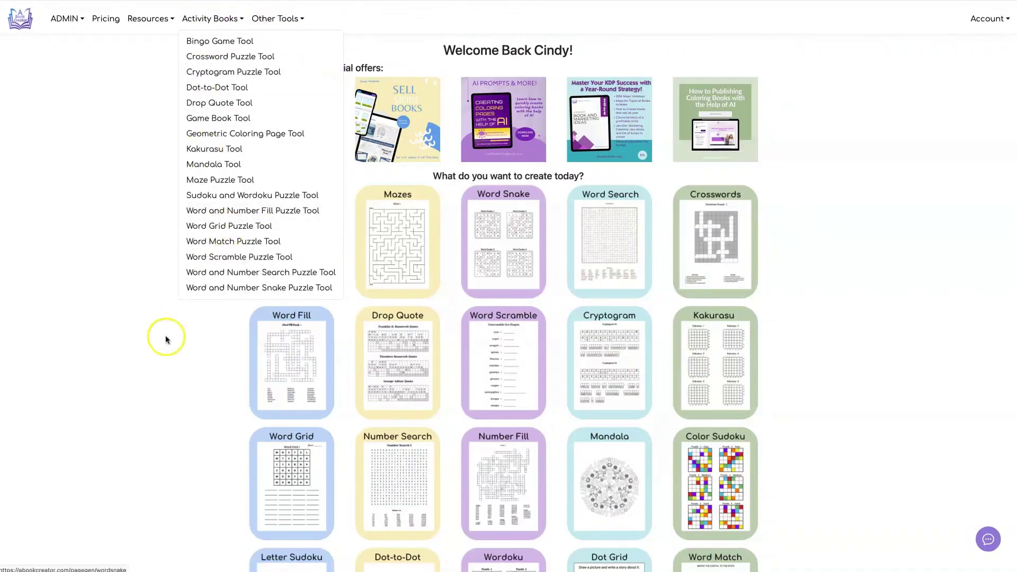
click(304, 472)
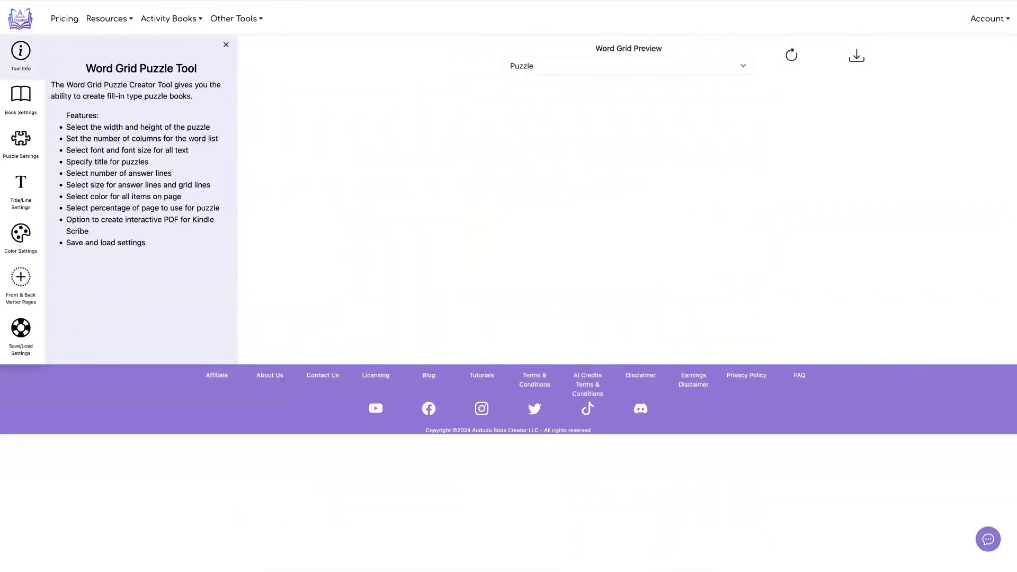
Set the book's standard trim size to 8.5" X 11"
click(21, 98)
click(147, 85)
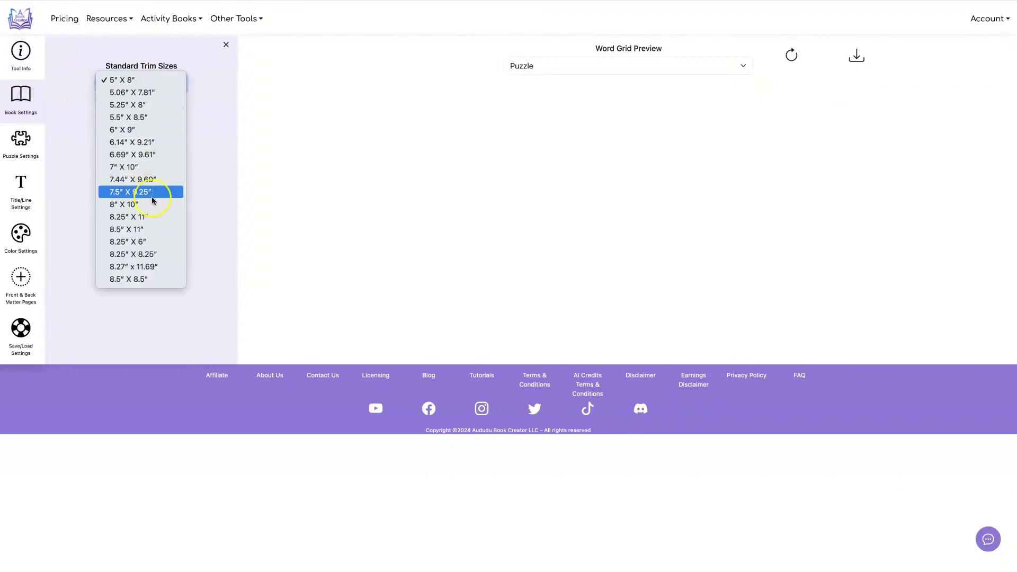
click(151, 229)
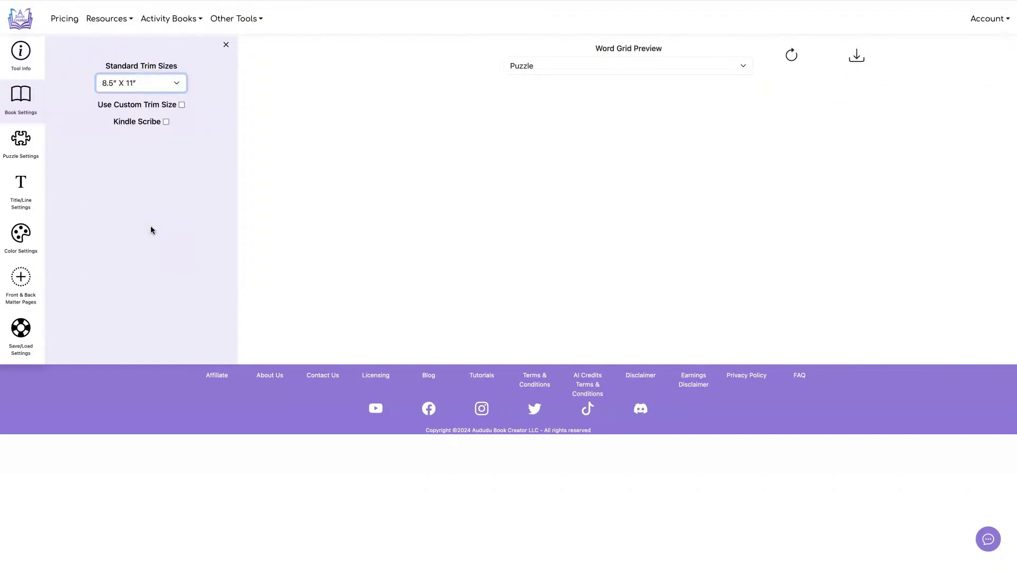
Generate the preview for 80 puzzles starting at number 1, with 9 letters across, 9 down and a puzzle size of 60% of the page
click(22, 140)
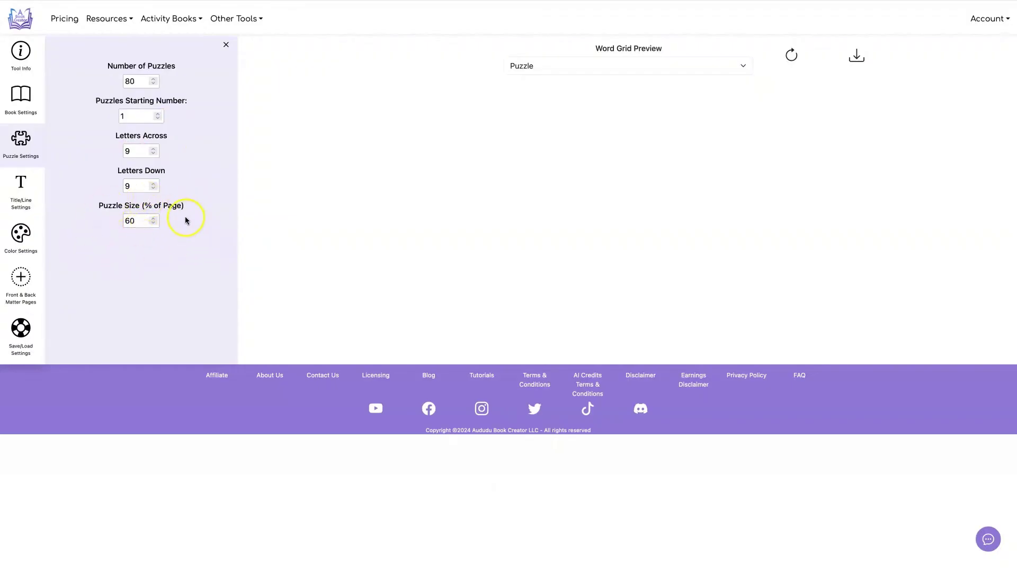
click(792, 51)
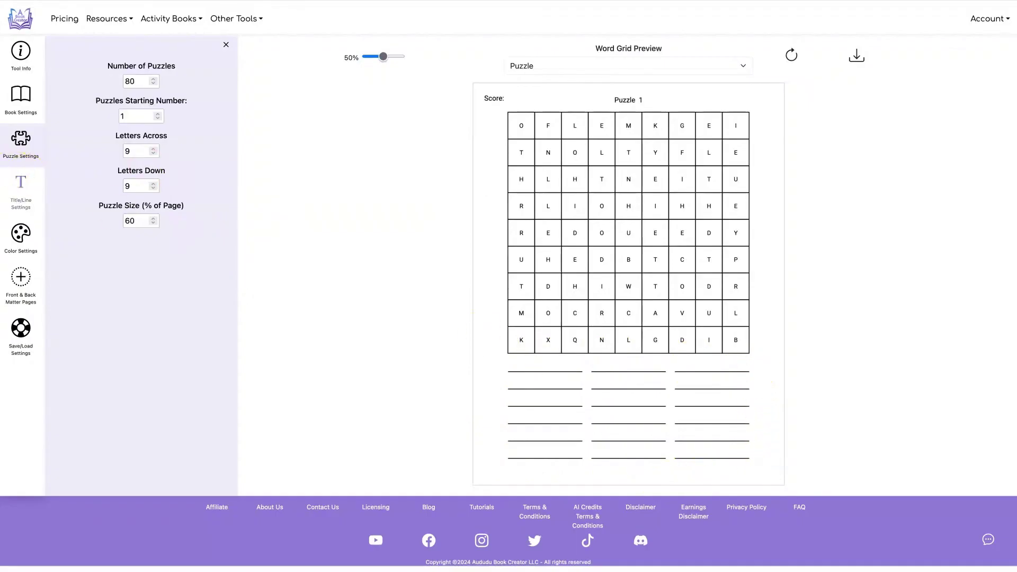
Set the answer lines to 4 columns and 8 rows and refresh the preview
click(18, 185)
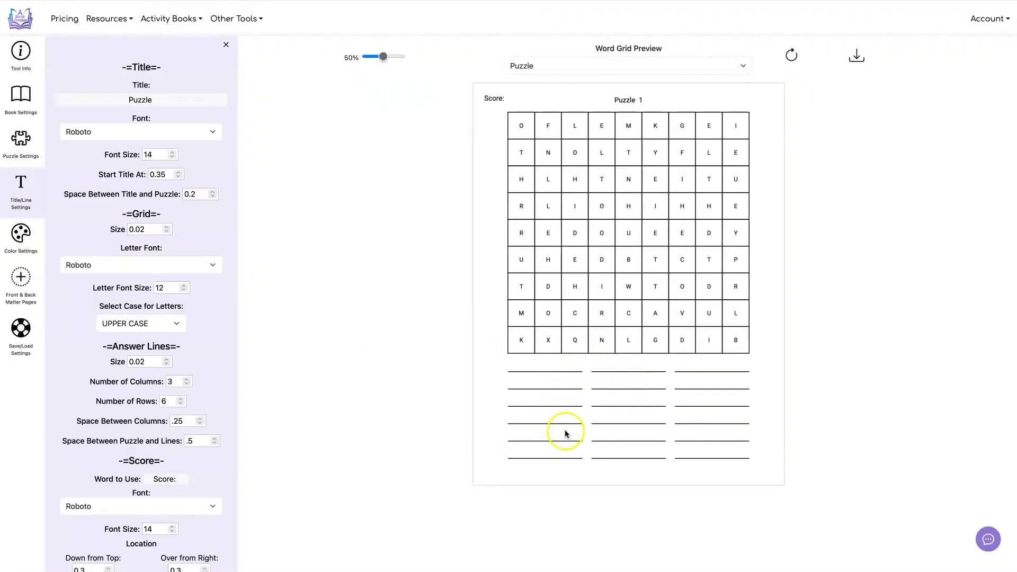
scroll(185, 329, down, 3)
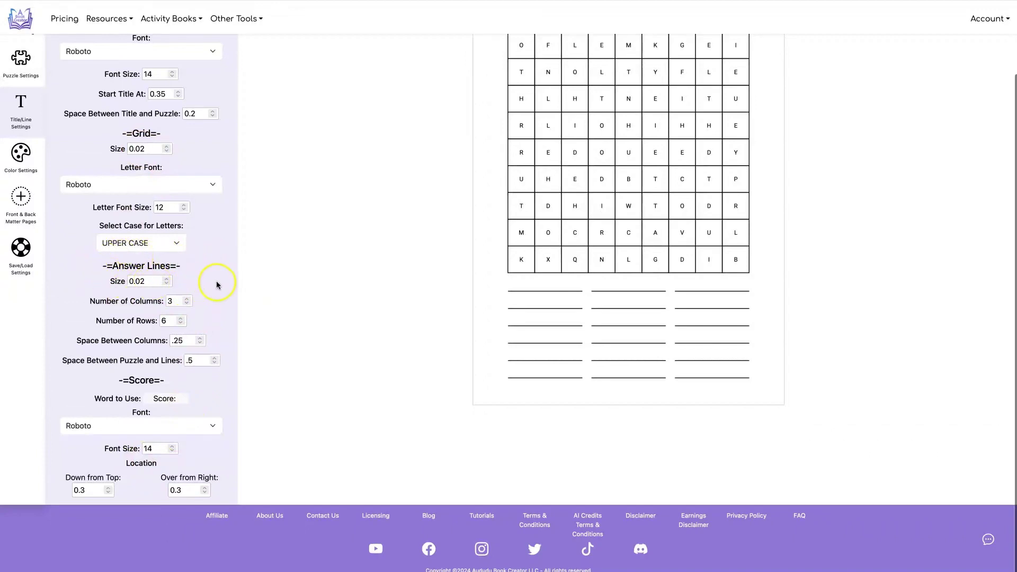
click(186, 298)
click(182, 318)
click(181, 319)
scroll(412, 313, up, 2)
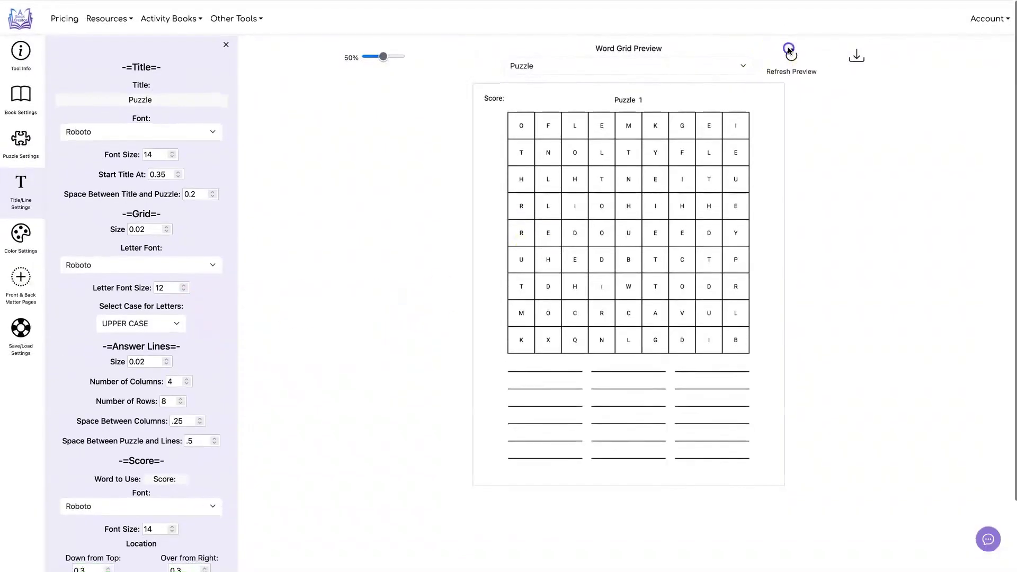
click(791, 55)
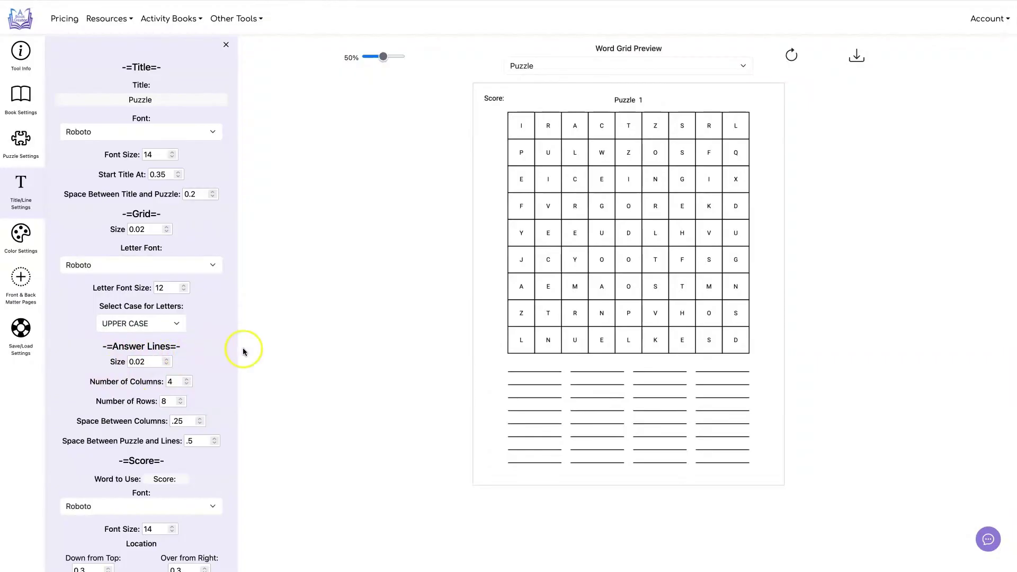
Set the answer line size to 0.04 and refresh the preview
click(141, 362)
key(BackSpace)
text(4)
click(792, 55)
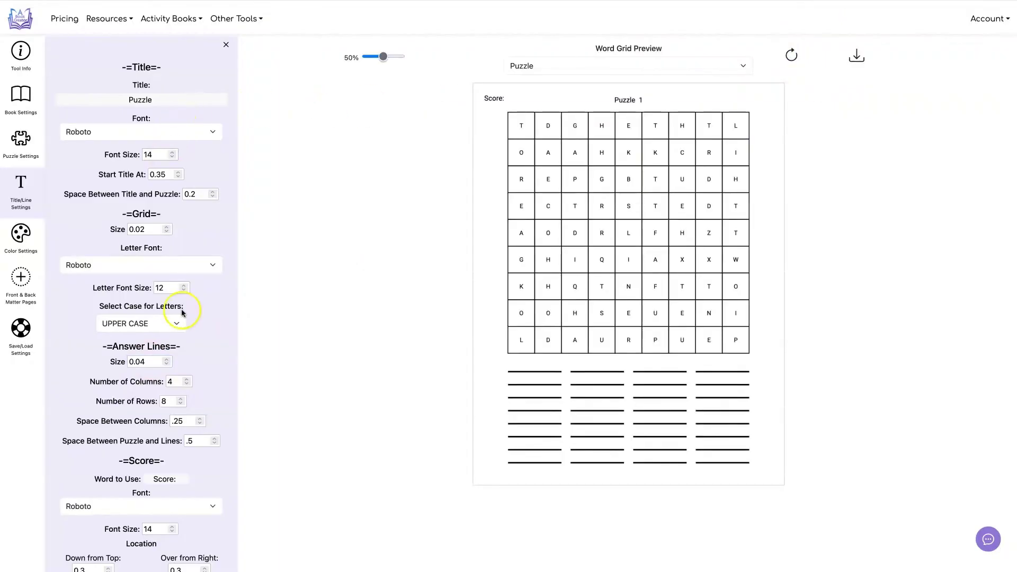
Set the answer line size back to 0.02
click(148, 363)
key(BackSpace)
text(2)
click(332, 311)
Change the puzzle title to "Word Grid" in Merriweather at font size 18 and refresh the preview
double_click(148, 100)
text(Word Grid)
click(146, 132)
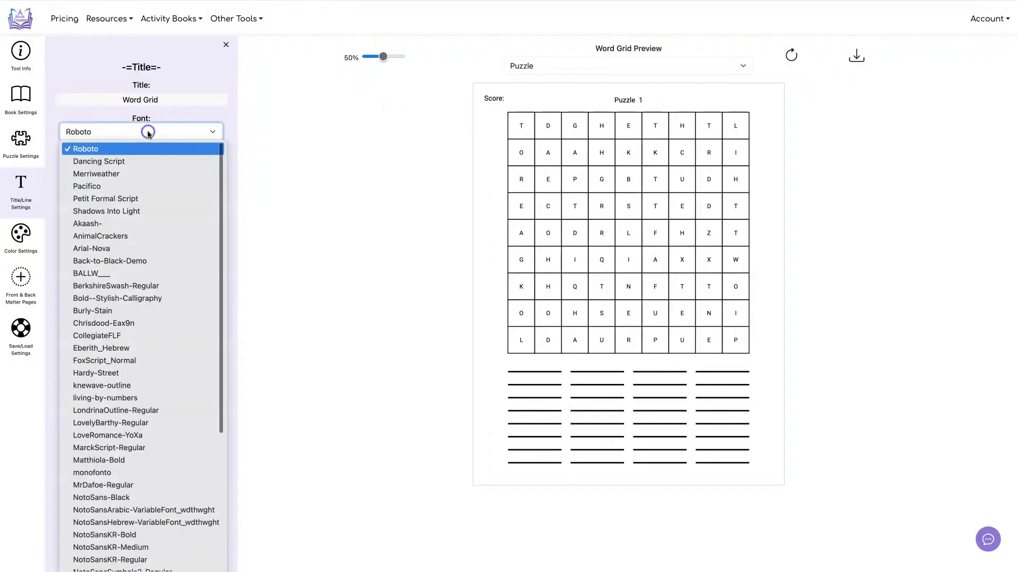
click(143, 173)
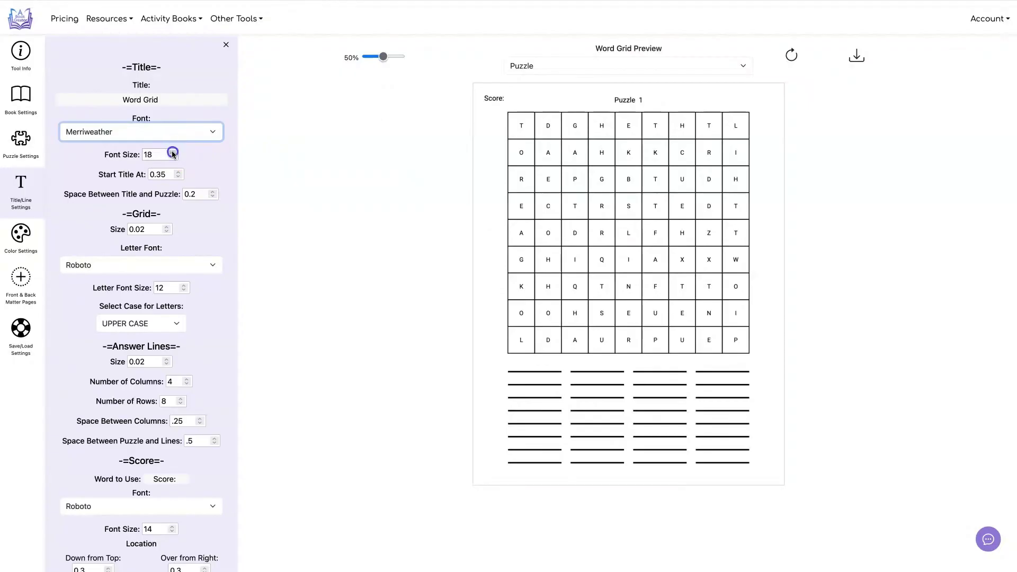
click(793, 55)
Set the title's starting position to 0.5 and refresh the preview
click(163, 174)
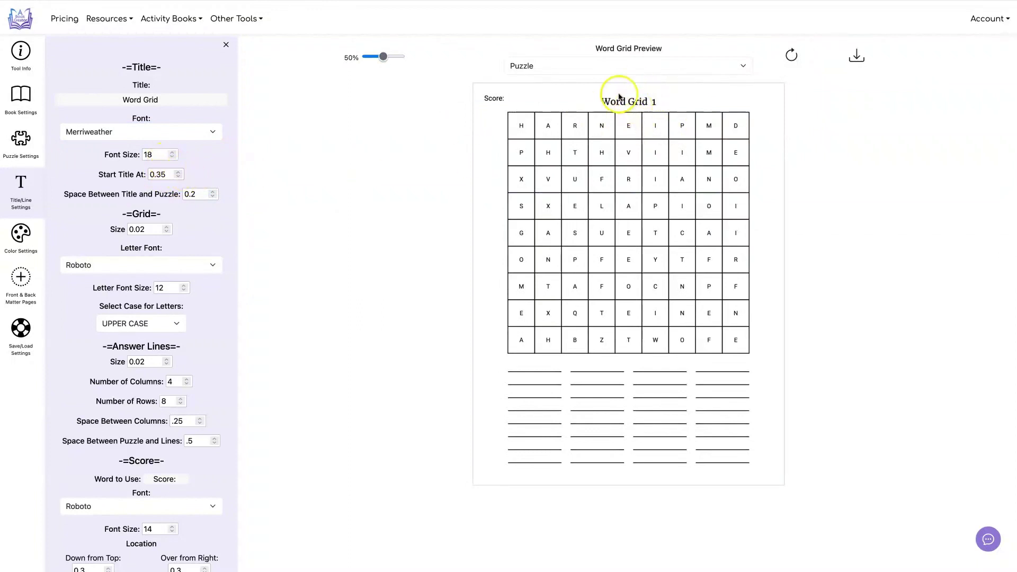
click(159, 174)
key(BackSpace)
click(369, 173)
click(782, 66)
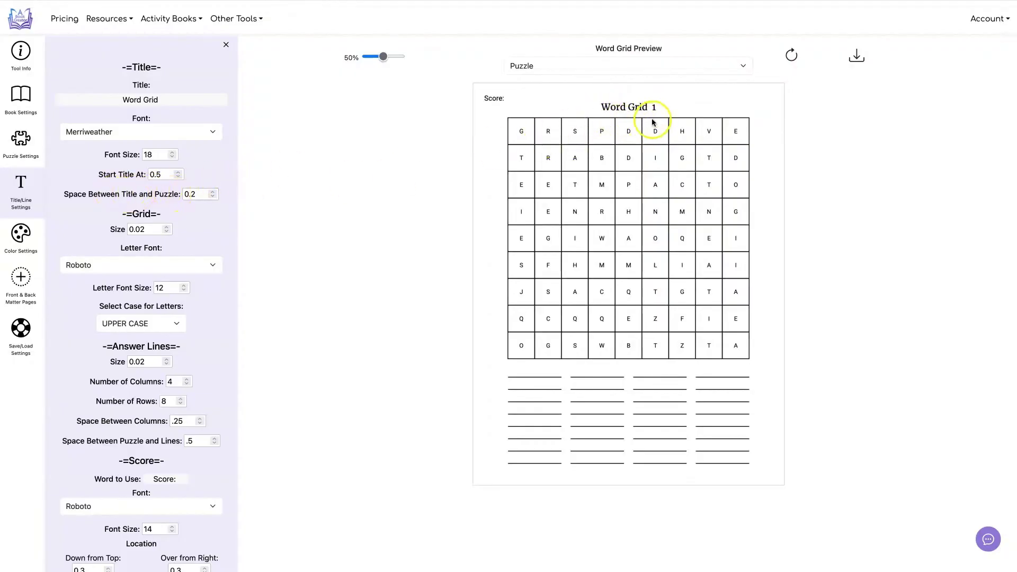
Set the space between the title and the puzzle to 0.4 and refresh the preview
click(194, 195)
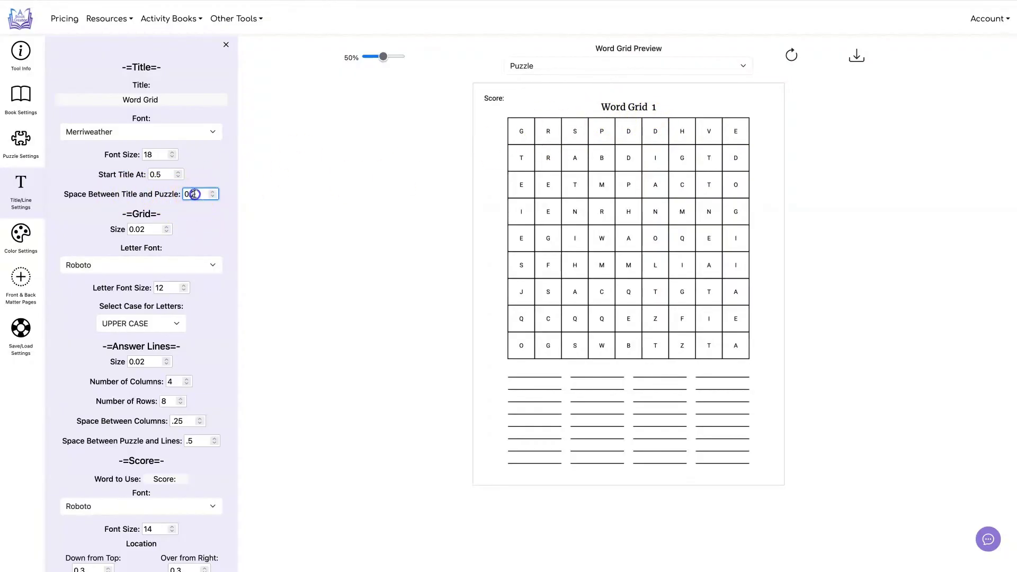
key(BackSpace)
text(4)
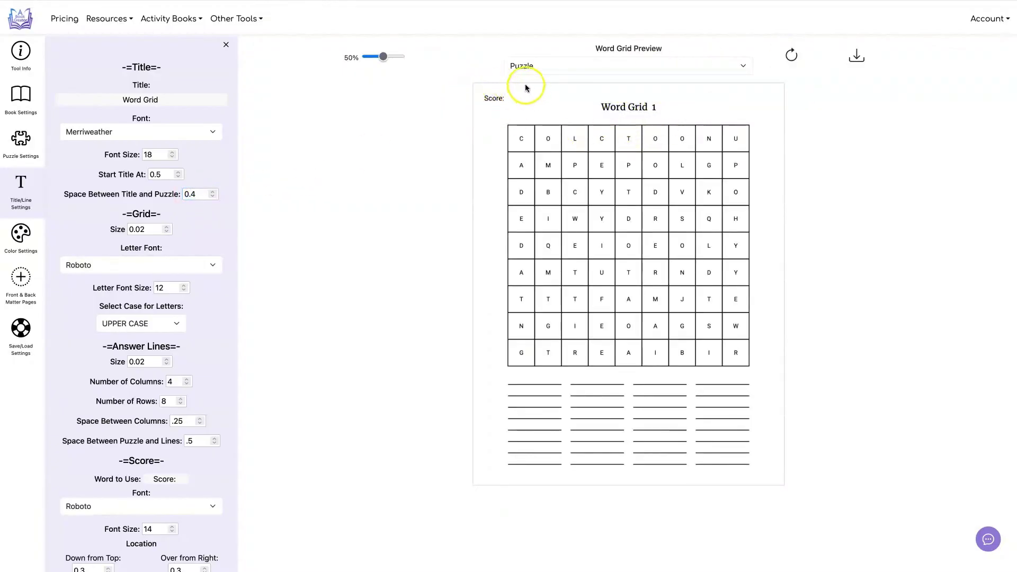
Remove the score wording from the puzzle page and refresh the preview
scroll(170, 265, down, 2)
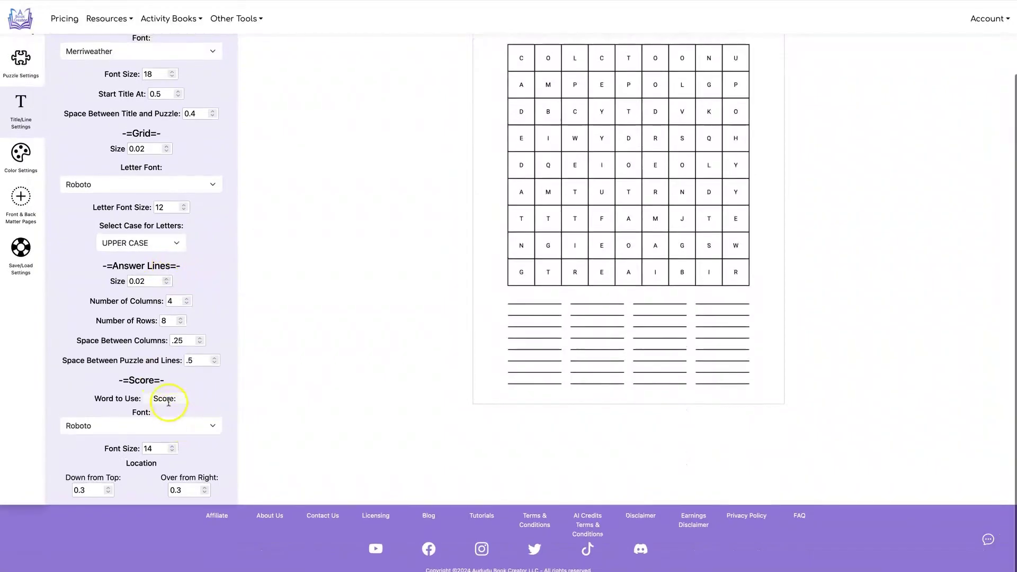
drag(180, 399, 136, 395)
key(BackSpace)
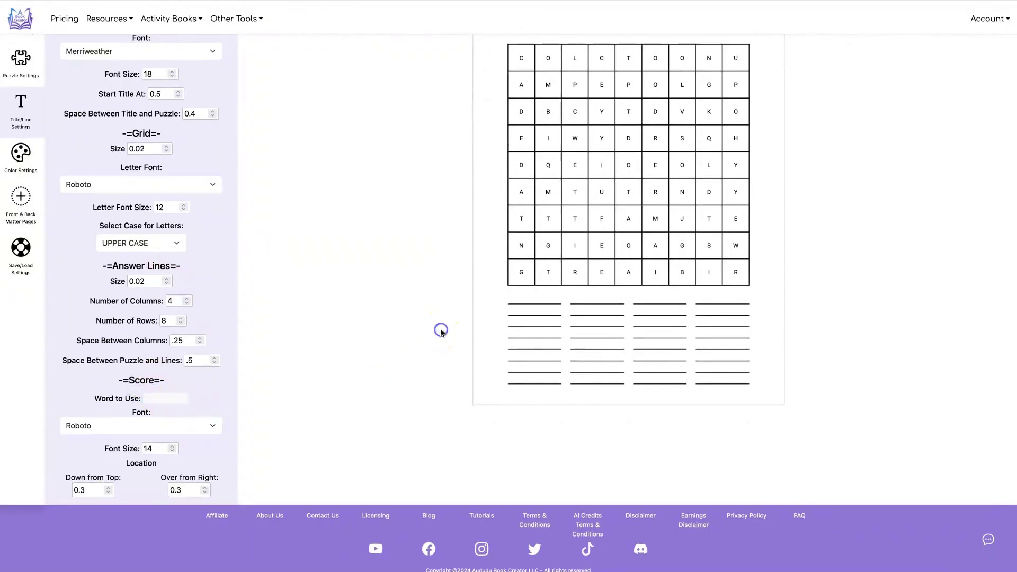
scroll(440, 329, up, 2)
click(791, 57)
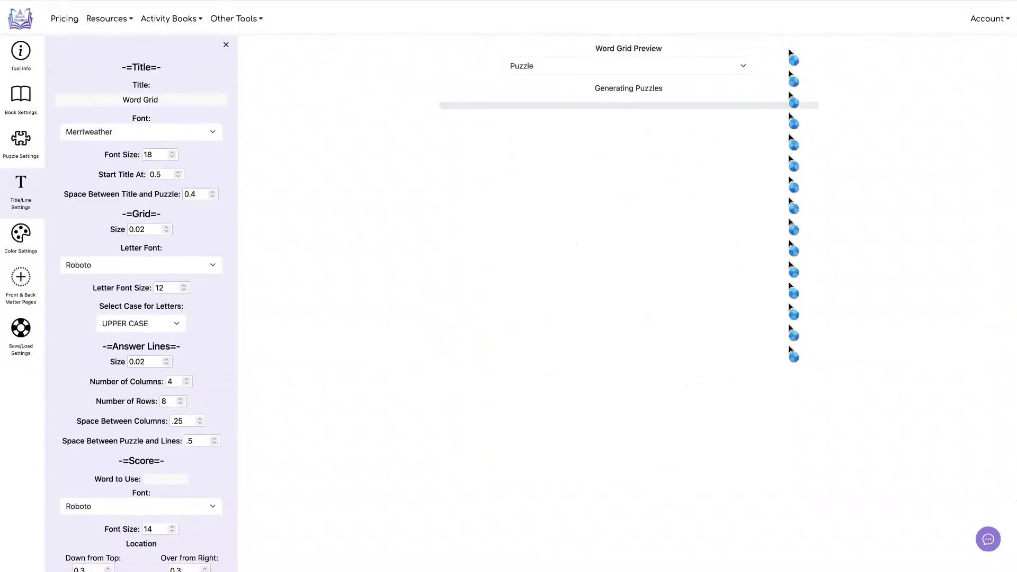
Set the score wording to "SCORE" in Yesteryear-Regular at font size 12 and refresh the preview
scroll(410, 59, down, 2)
click(162, 398)
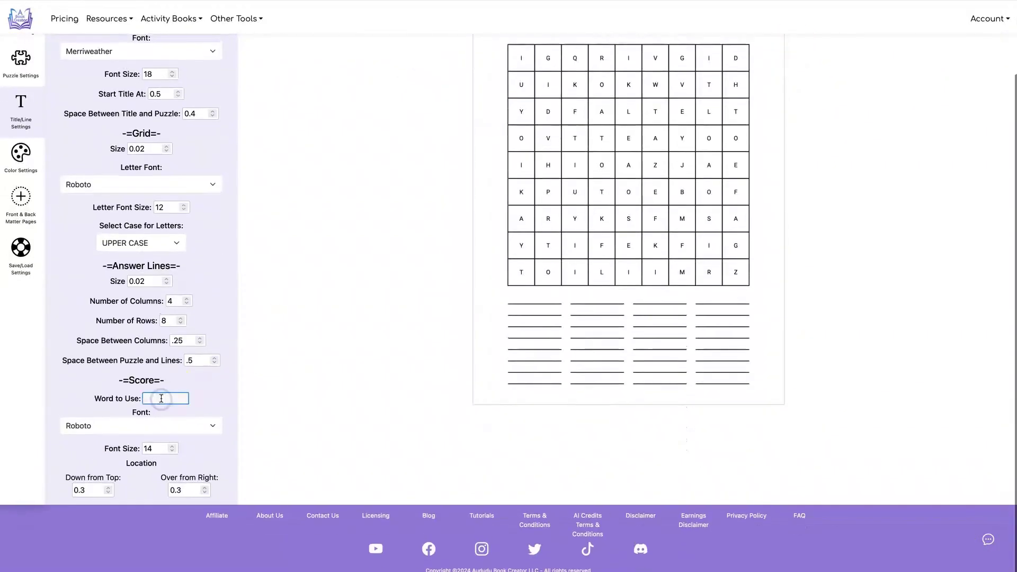
text(SC)
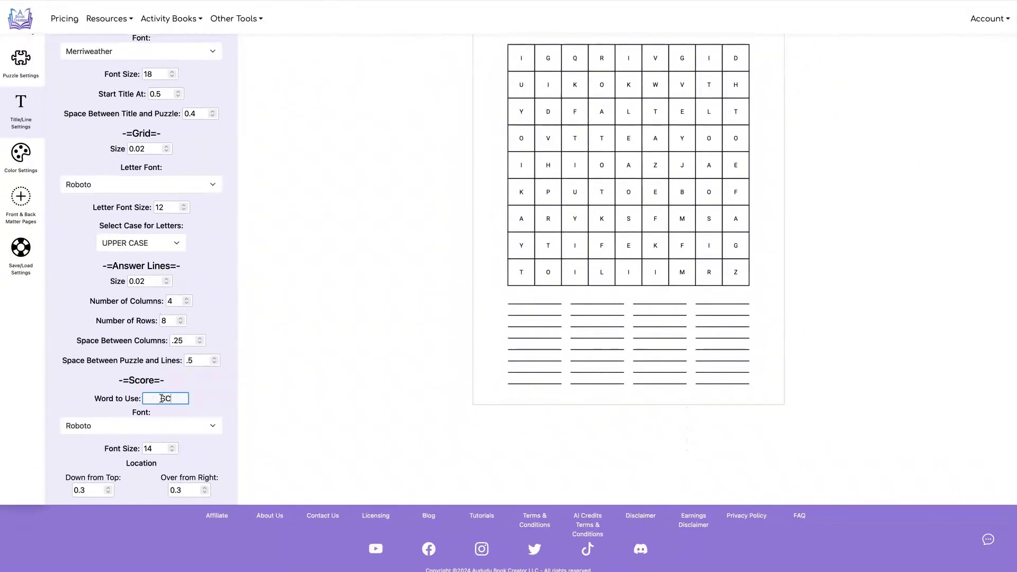
click(191, 425)
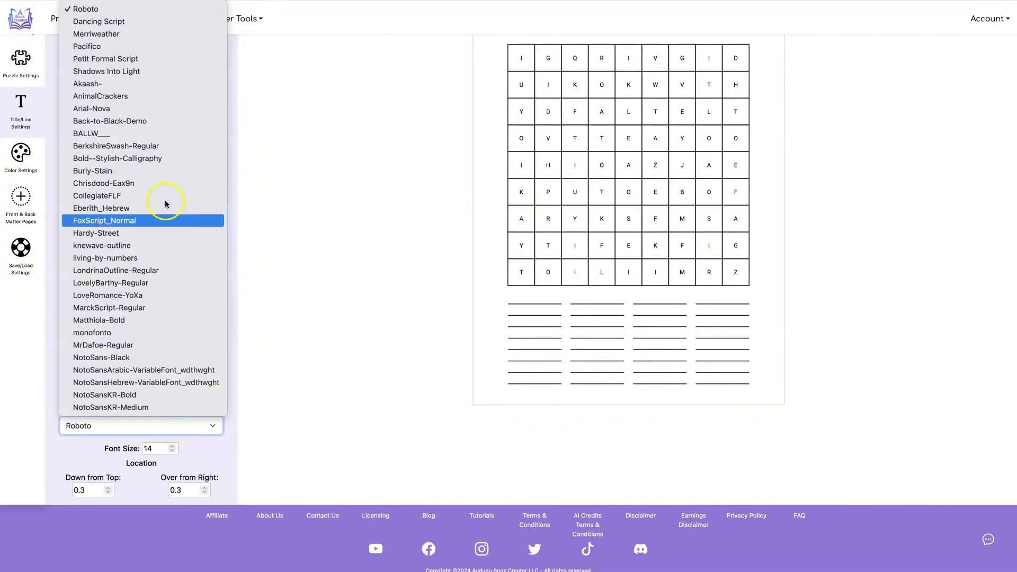
scroll(159, 192, down, 5)
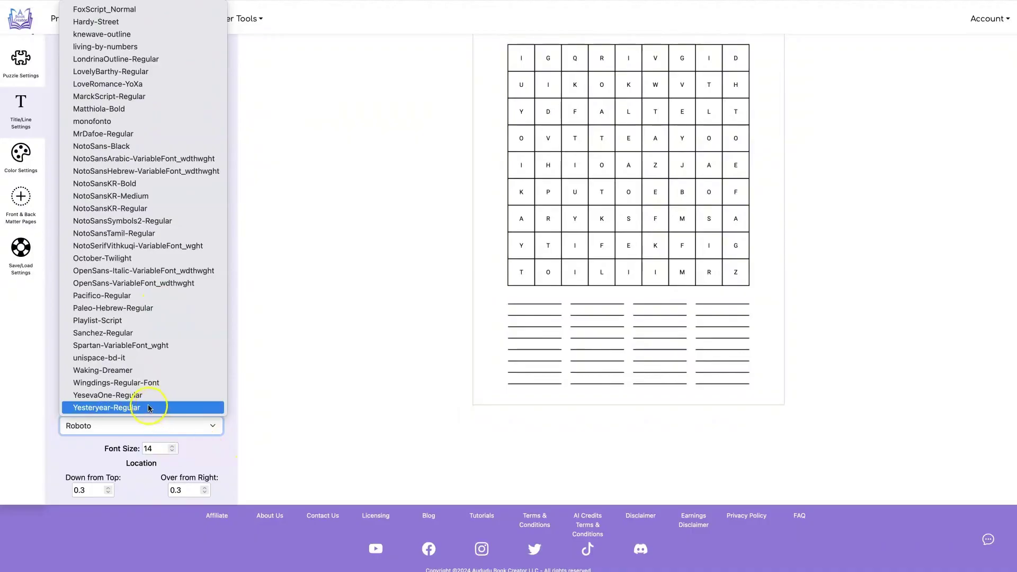
click(146, 408)
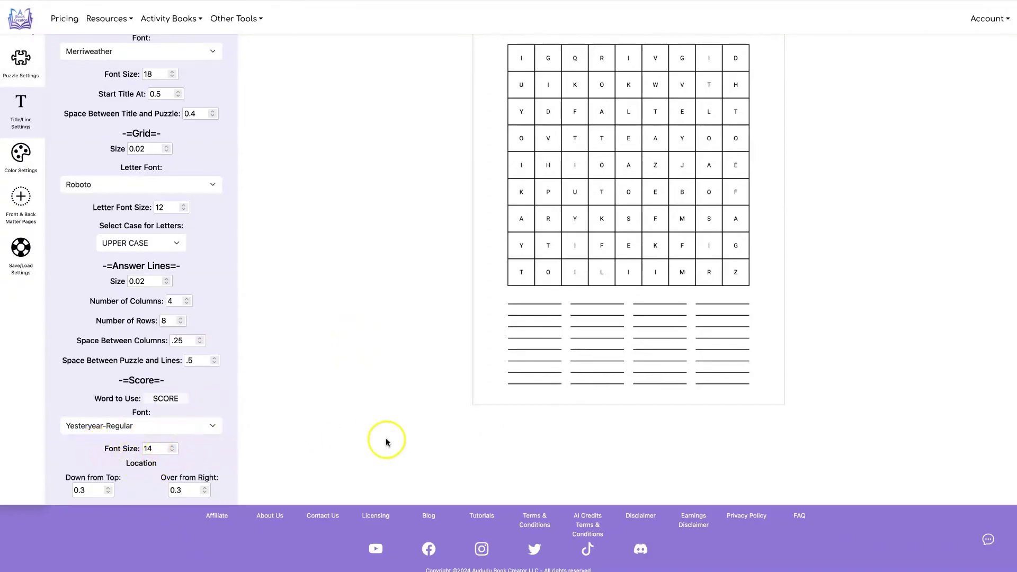
scroll(333, 432, up, 3)
click(792, 52)
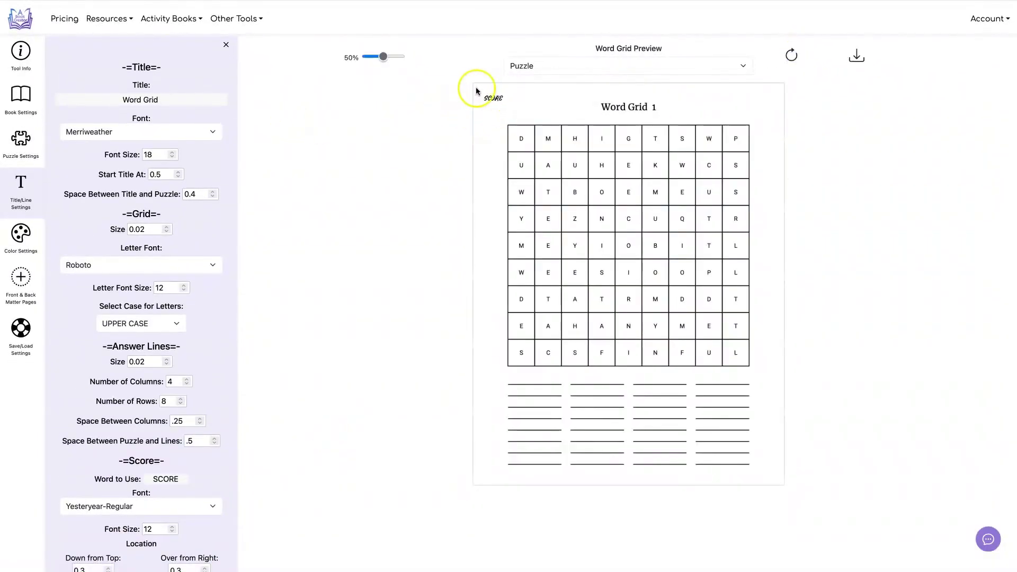
Change the score font to YesevaOne-Regular and refresh the preview
scroll(318, 199, down, 3)
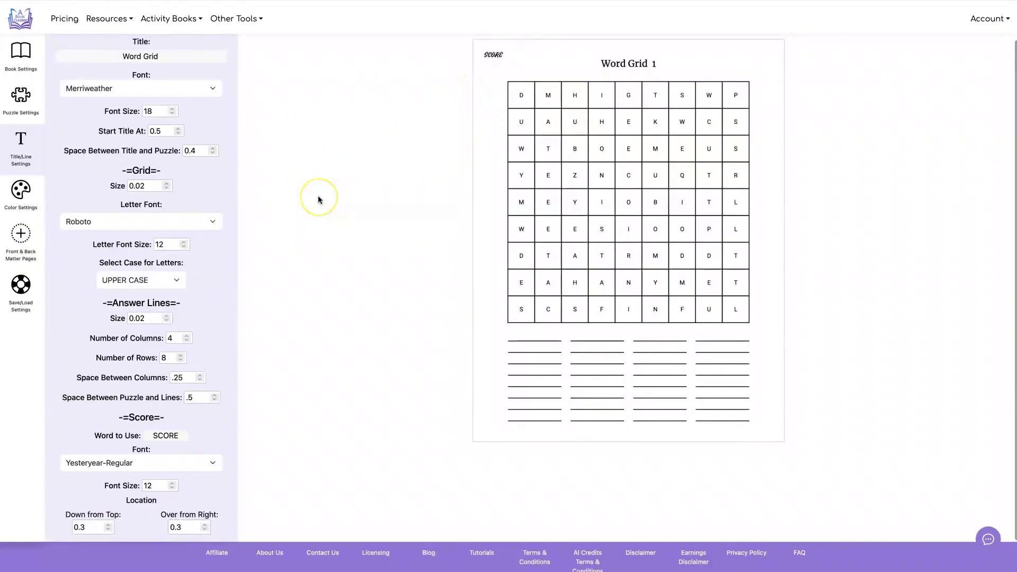
click(185, 427)
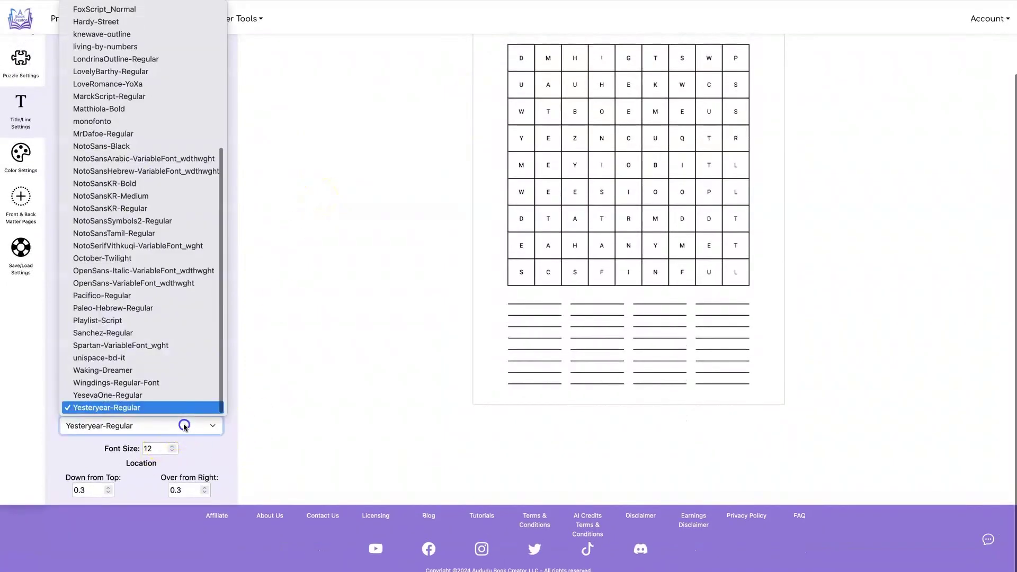
click(183, 395)
scroll(346, 393, up, 3)
click(791, 55)
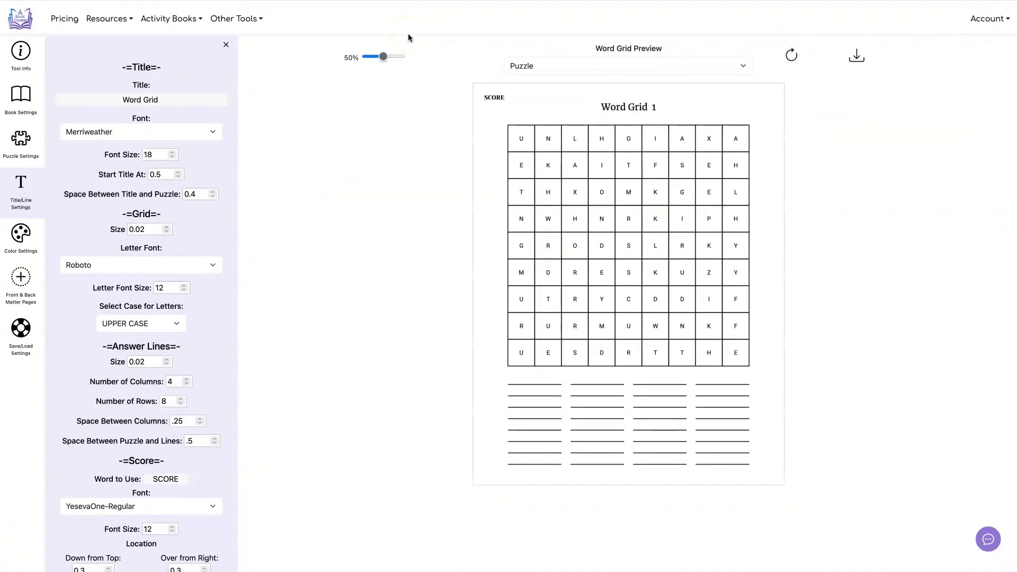
Extend the score wording to "SCORE:" followed by an underscore blank and refresh the preview
scroll(342, 180, down, 3)
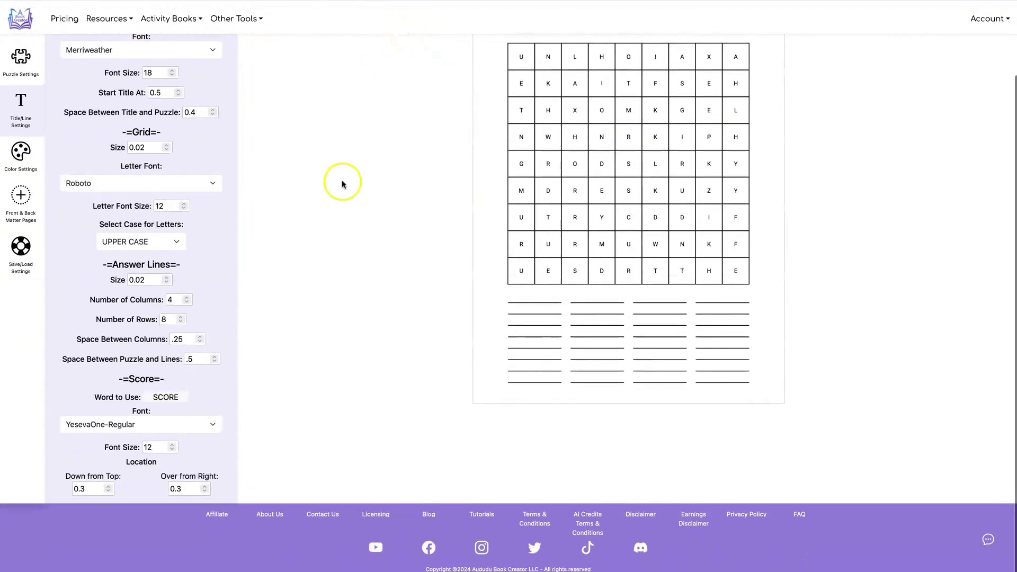
click(179, 399)
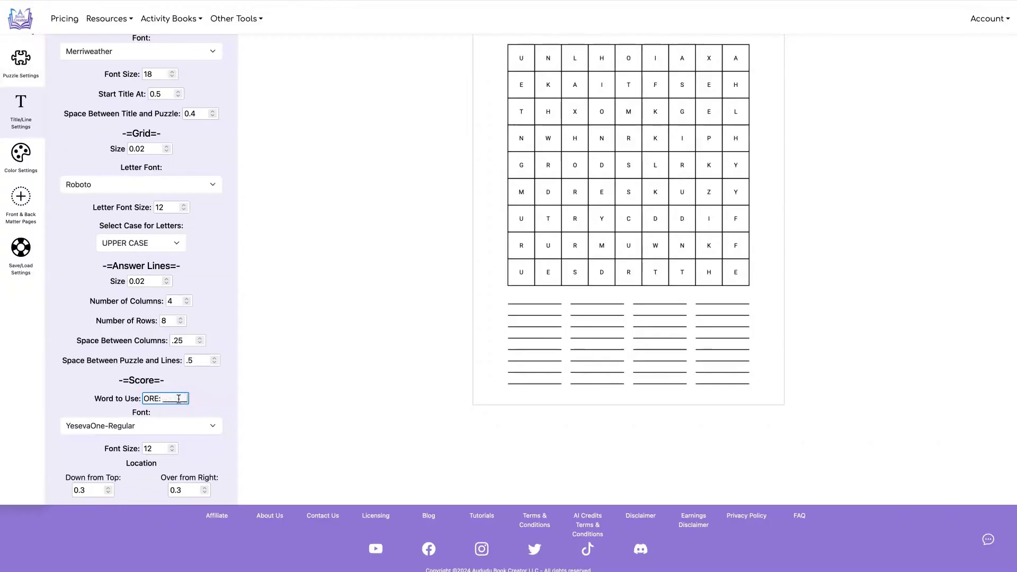
scroll(529, 159, up, 2)
click(529, 101)
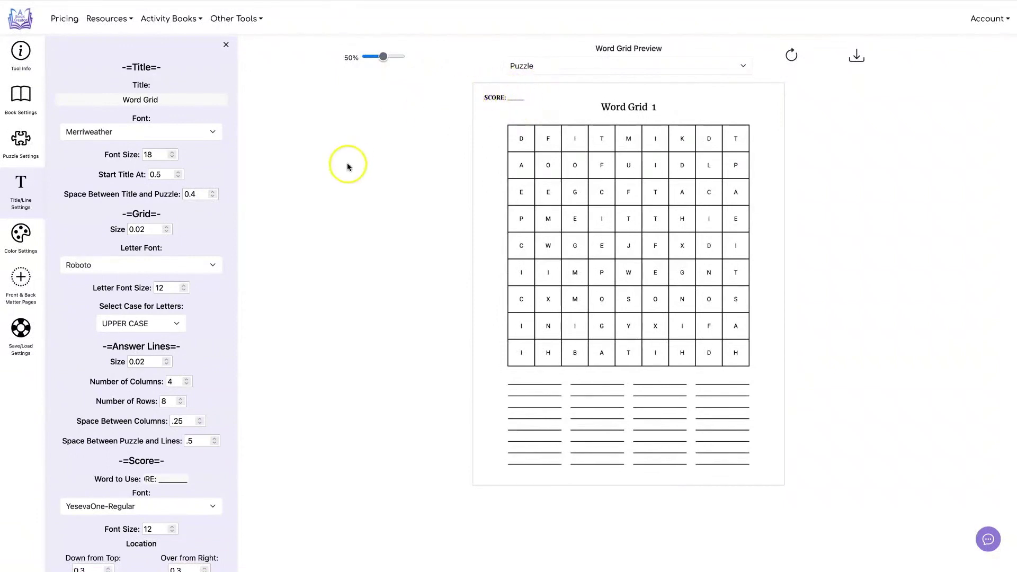
scroll(348, 166, down, 3)
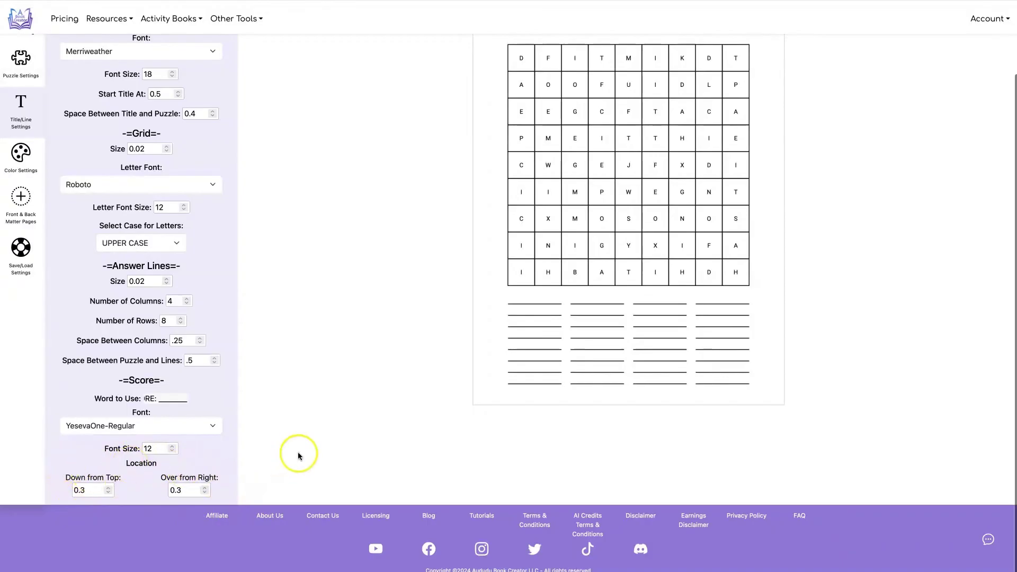
scroll(522, 163, up, 3)
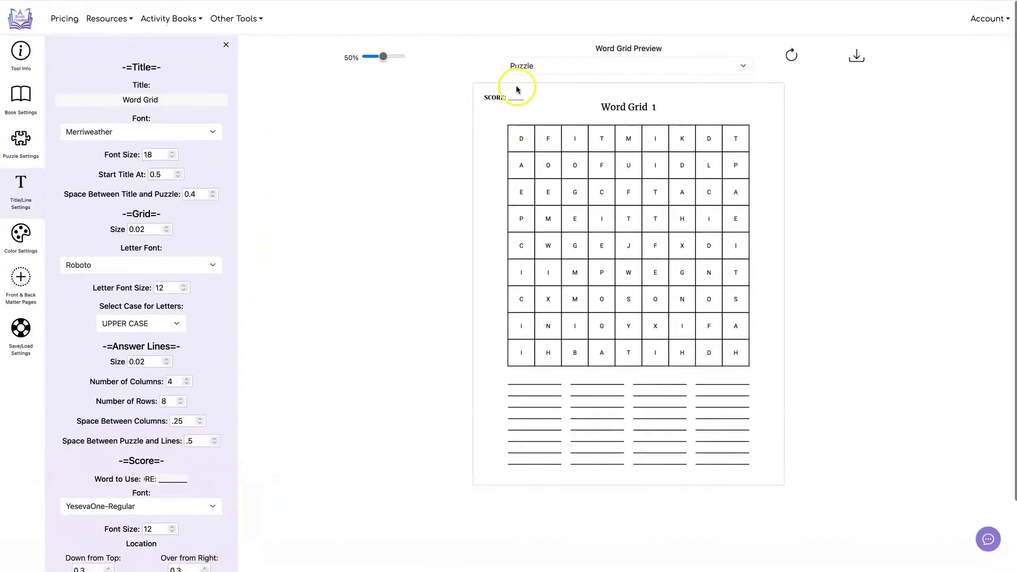
Set the score location to 0.5 down from the top and 0.8 over from the right and refresh the preview
scroll(368, 256, down, 3)
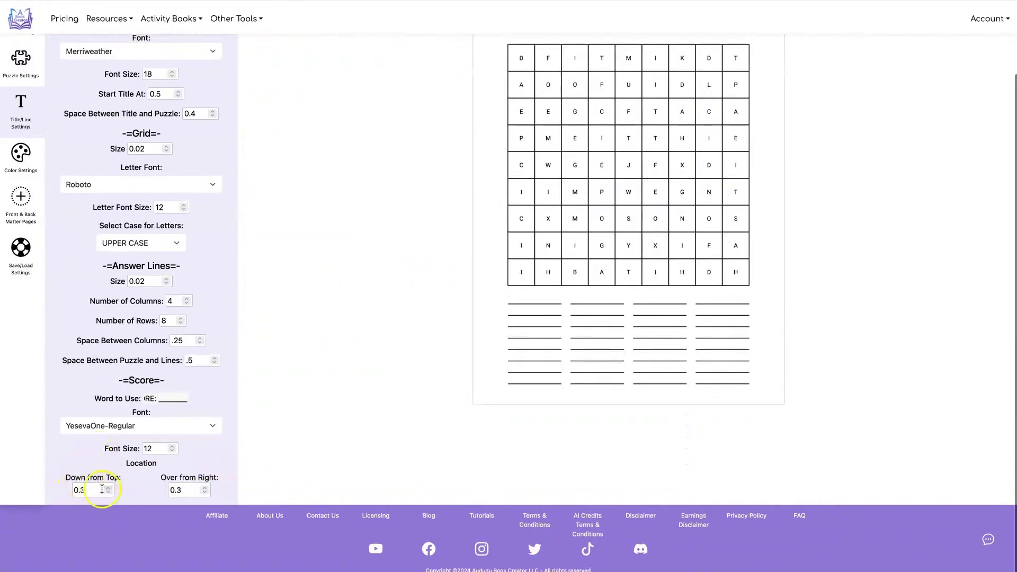
click(84, 490)
key(BackSpace)
text(5)
click(179, 490)
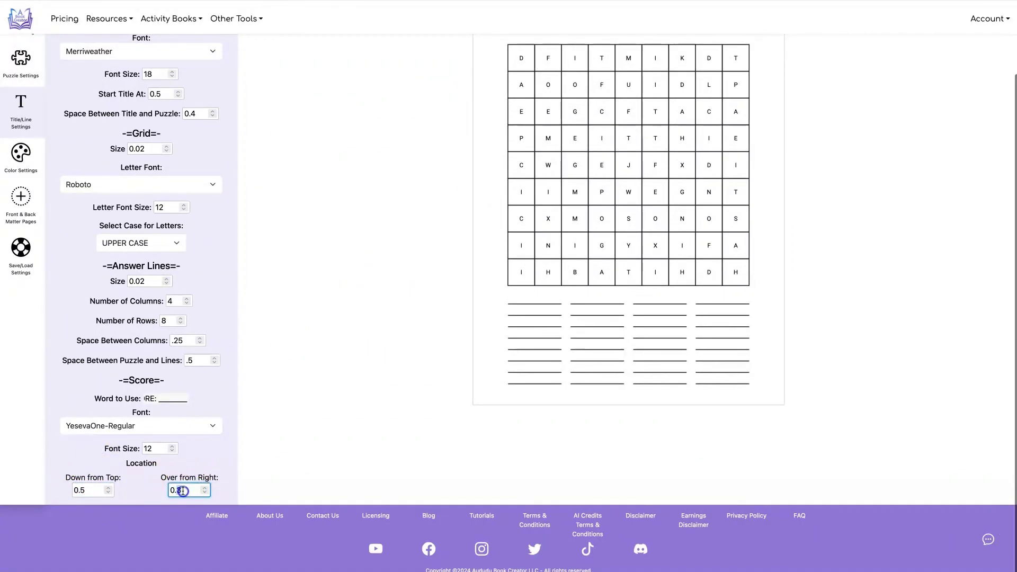
key(BackSpace)
text(8)
scroll(378, 451, up, 2)
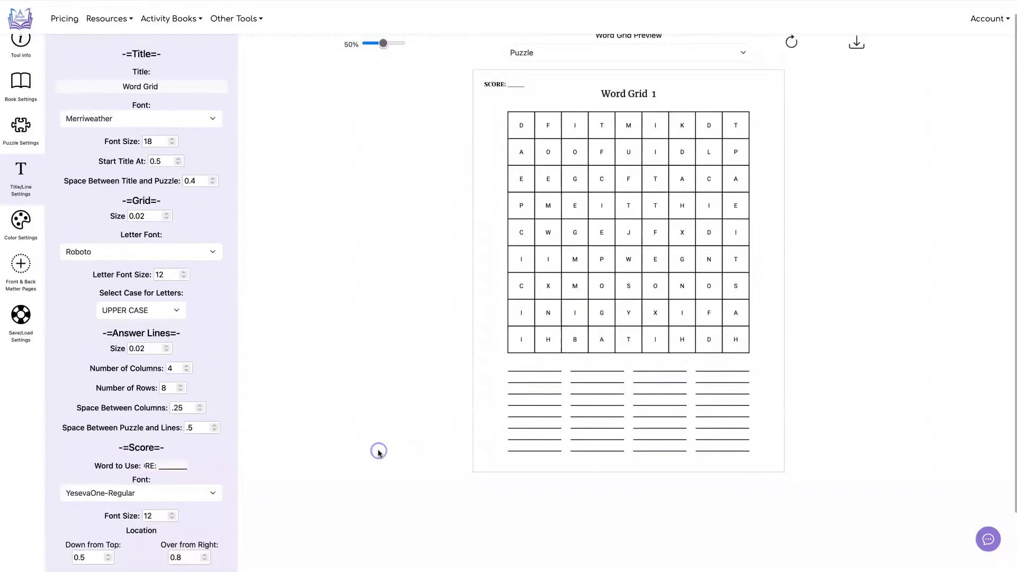
scroll(379, 452, up, 1)
click(791, 55)
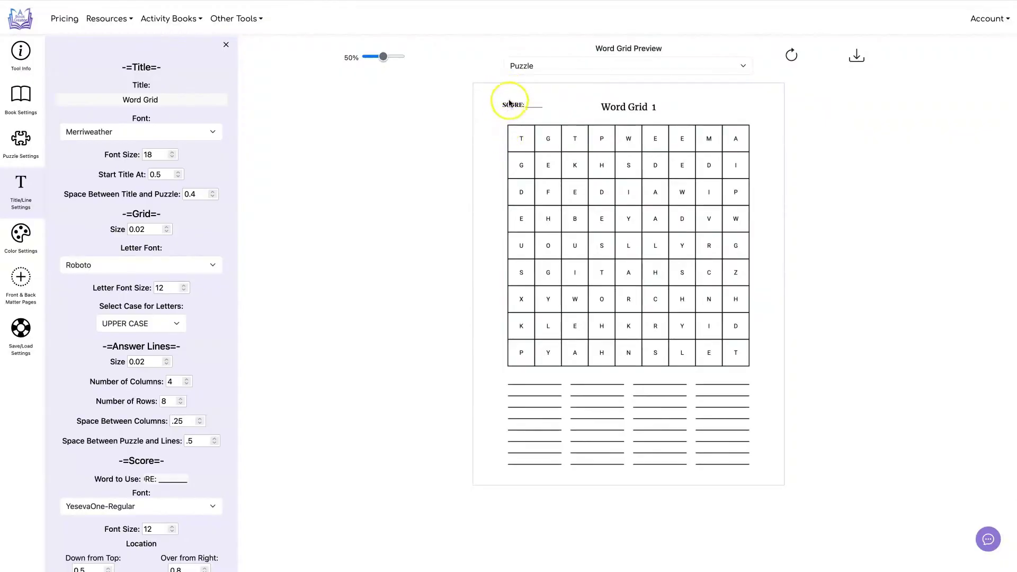
Set the score's over-from-right distance to 0.9 and refresh the preview
scroll(372, 215, down, 1)
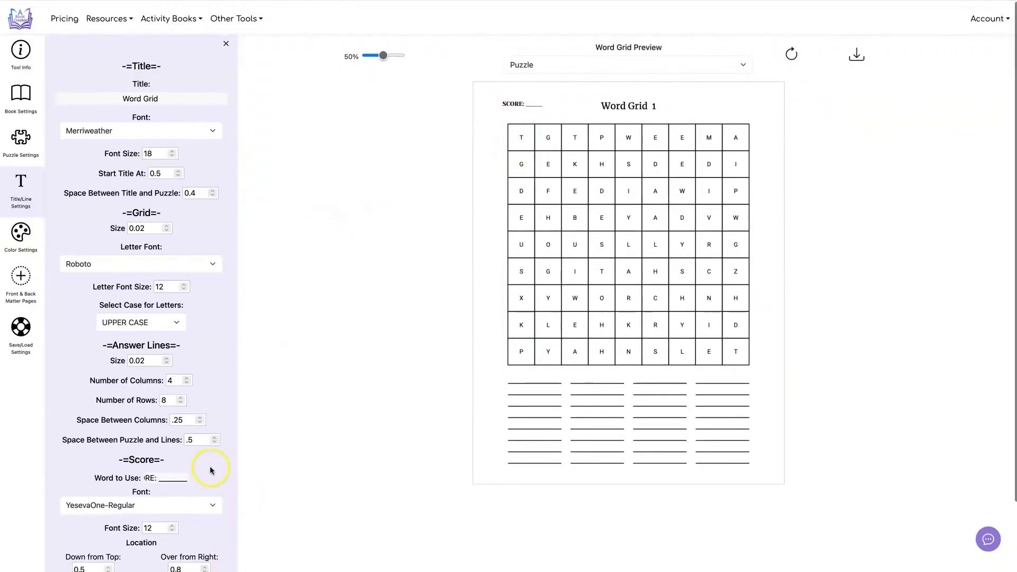
scroll(209, 471, down, 3)
double_click(178, 491)
text(9)
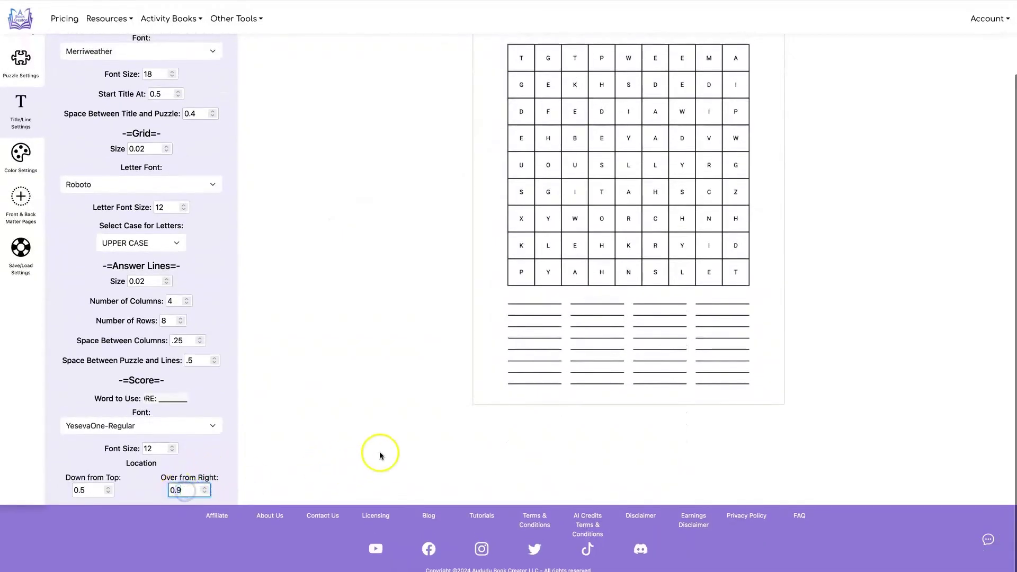
click(379, 454)
scroll(211, 480, down, 3)
click(210, 480)
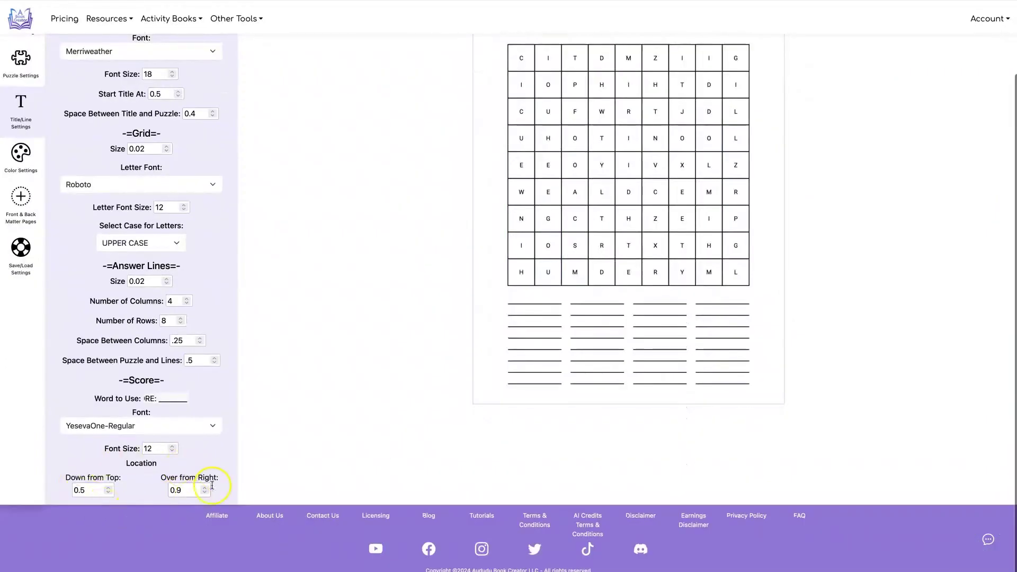
click(434, 378)
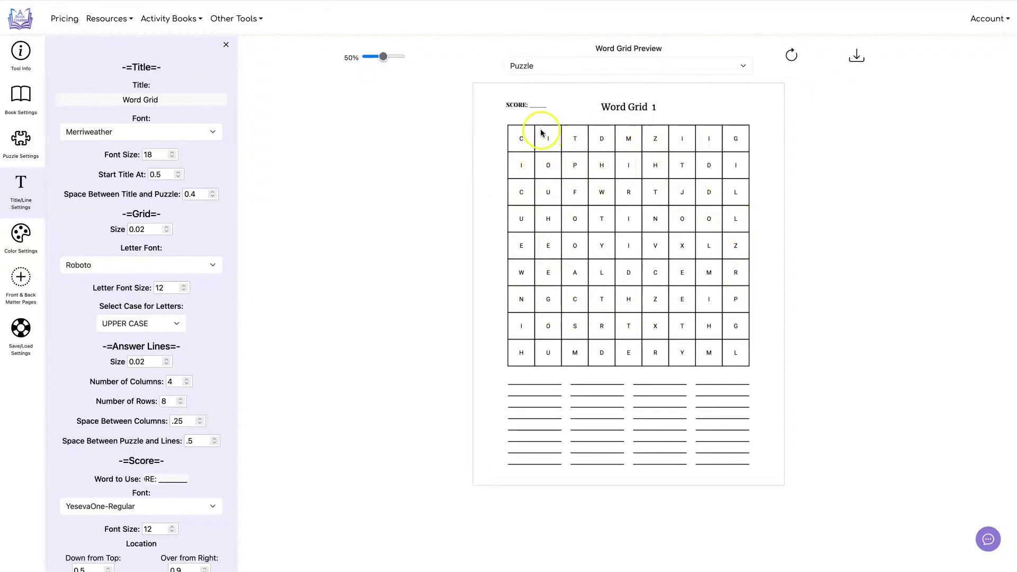
Set the grid line size to 0.04 and the grid letters to NotoSans-Black at font size 16, refreshing the preview
click(167, 227)
click(791, 54)
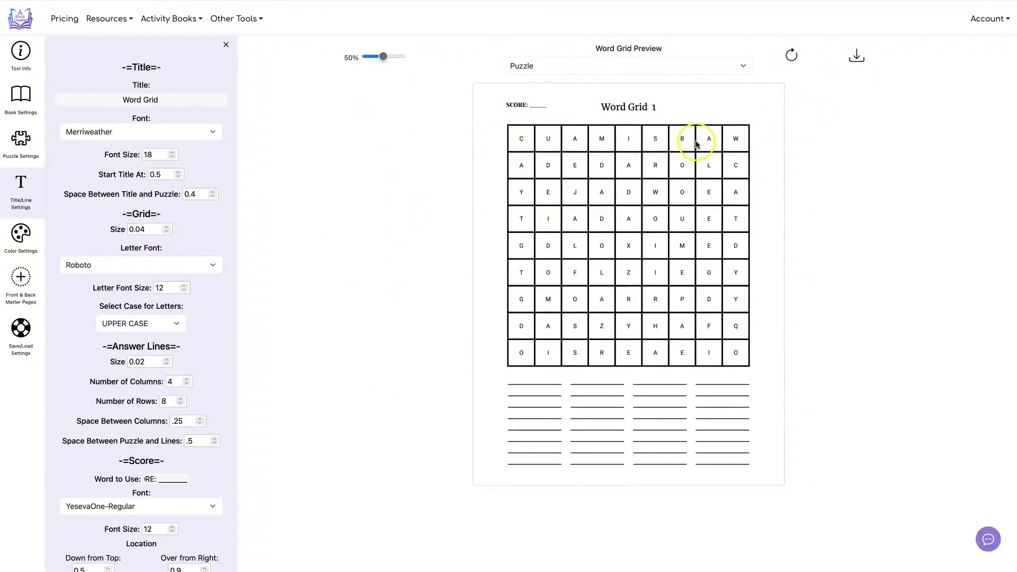
click(208, 266)
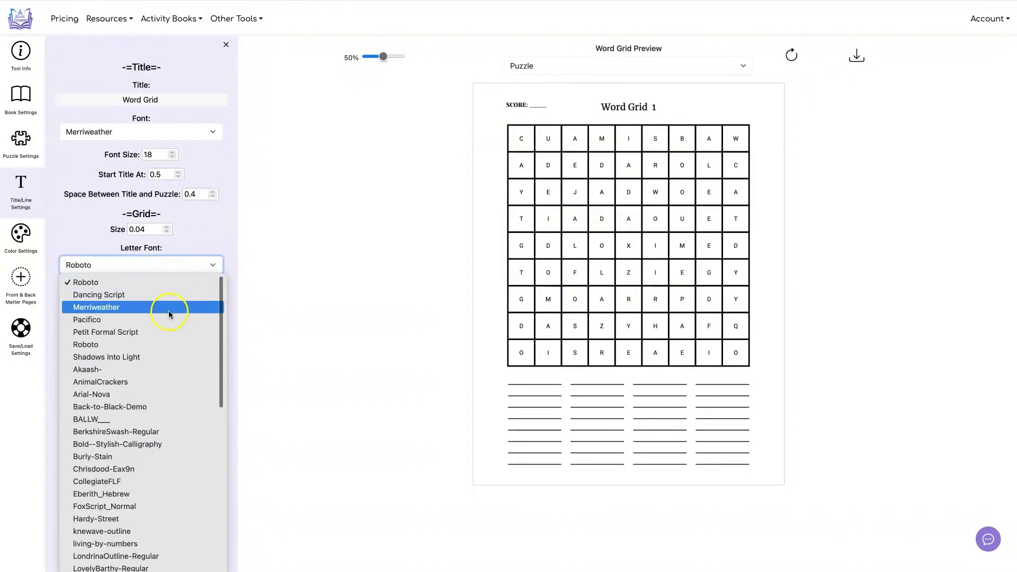
scroll(171, 378, down, 10)
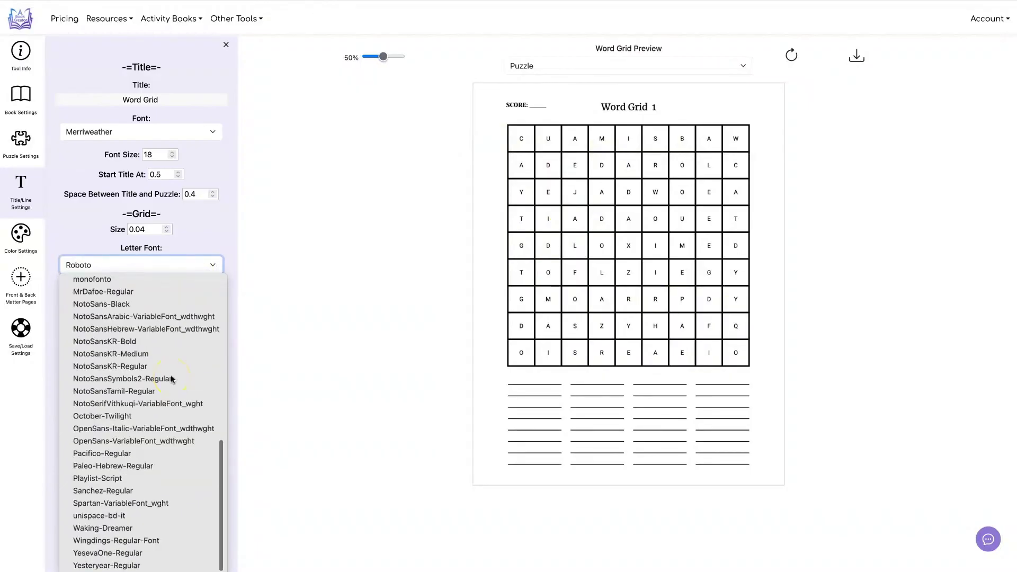
click(183, 304)
click(182, 287)
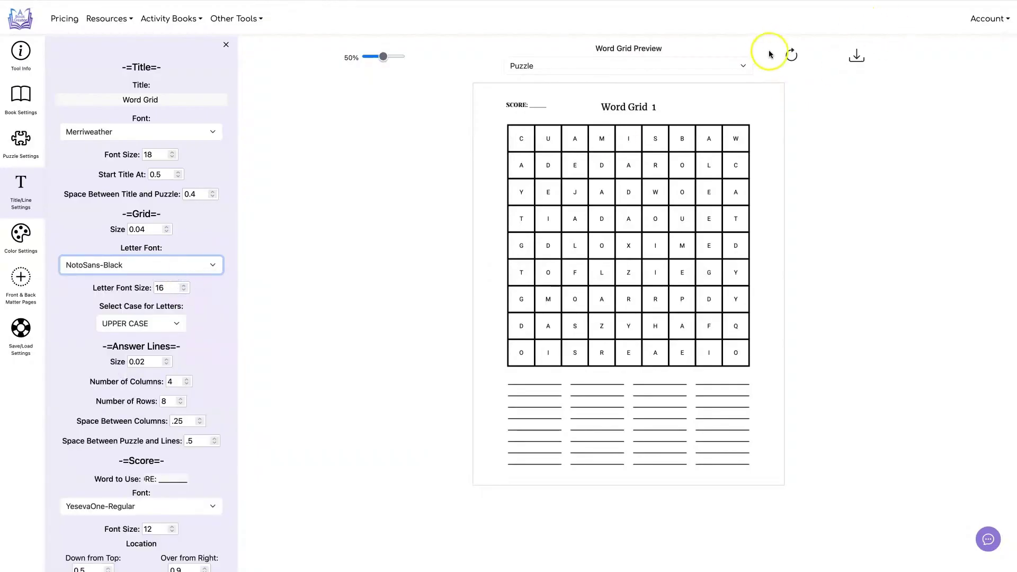
click(792, 55)
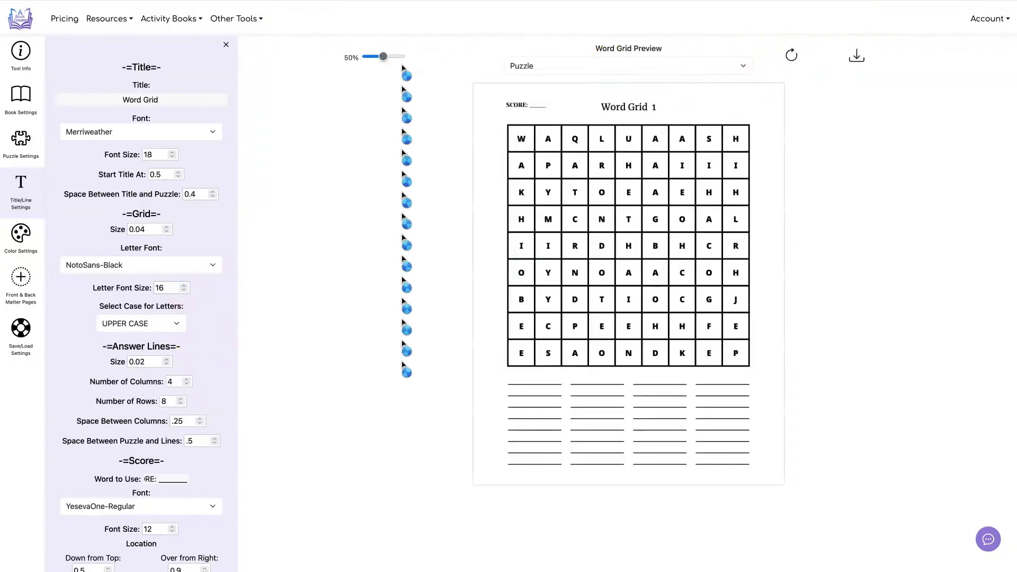
Switch the grid letters to lower case and refresh the preview
click(168, 324)
click(168, 333)
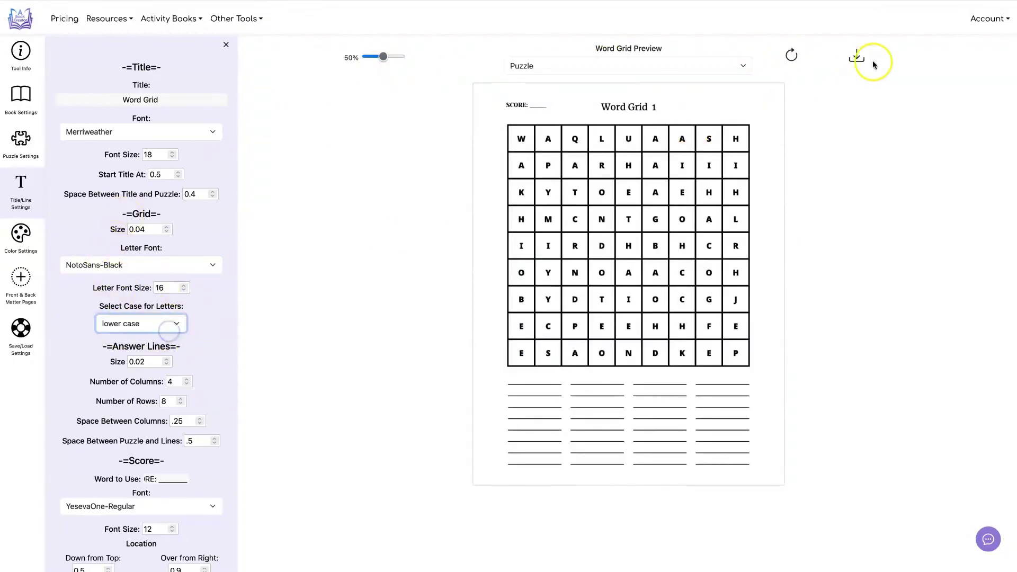
click(791, 54)
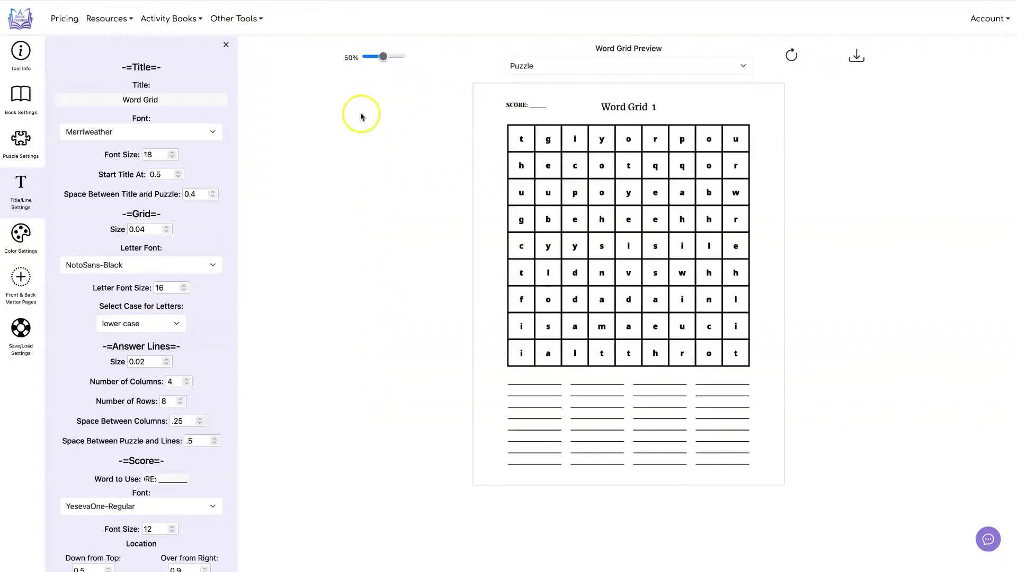
Set the puzzle size to 40 percent of the page and refresh the preview
click(30, 146)
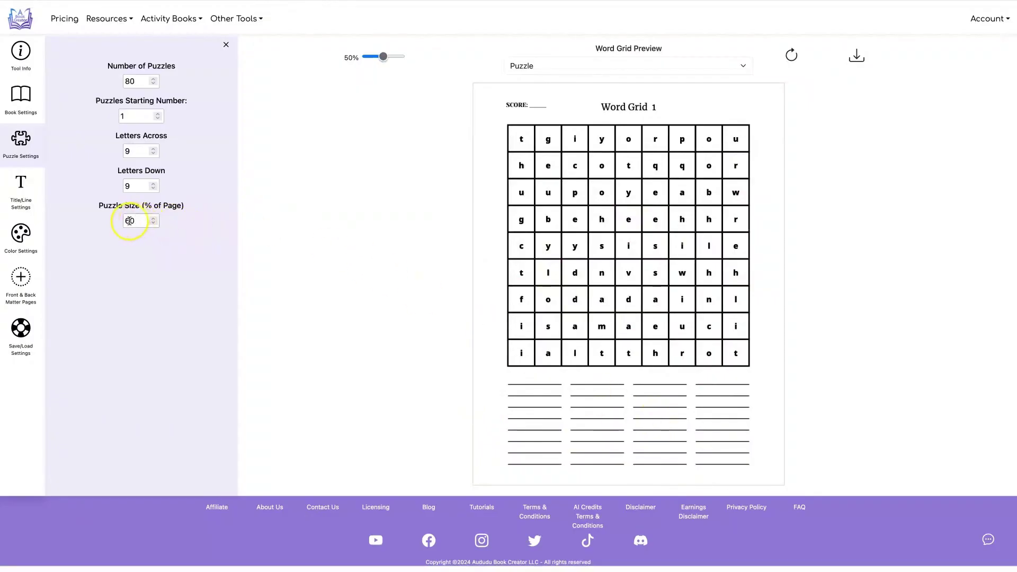
drag(126, 222, 135, 222)
text(40)
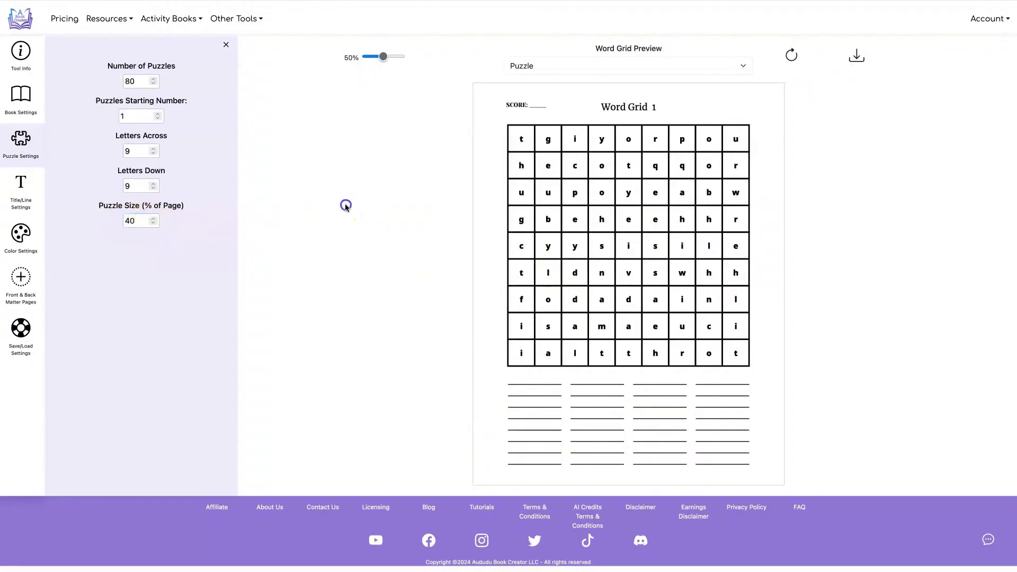
click(792, 51)
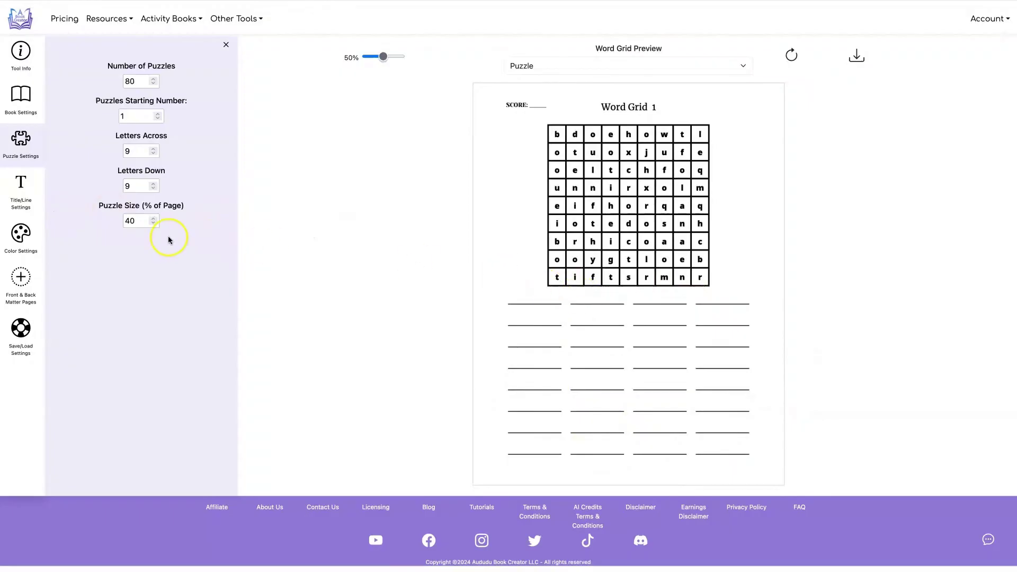
Set the answer lines to 6 columns and 10 rows and refresh the preview
click(21, 188)
scroll(180, 275, down, 2)
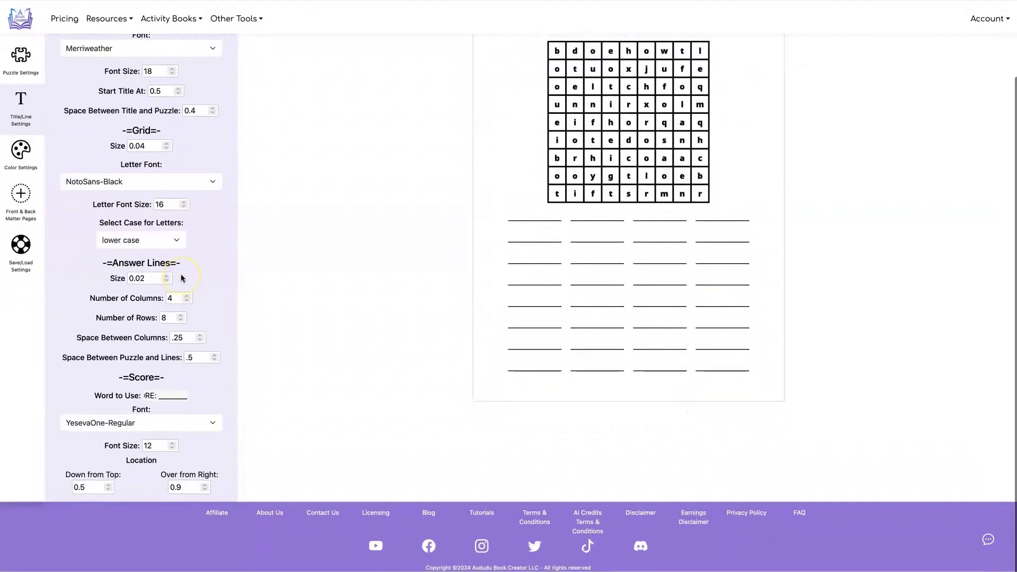
double_click(187, 296)
double_click(181, 315)
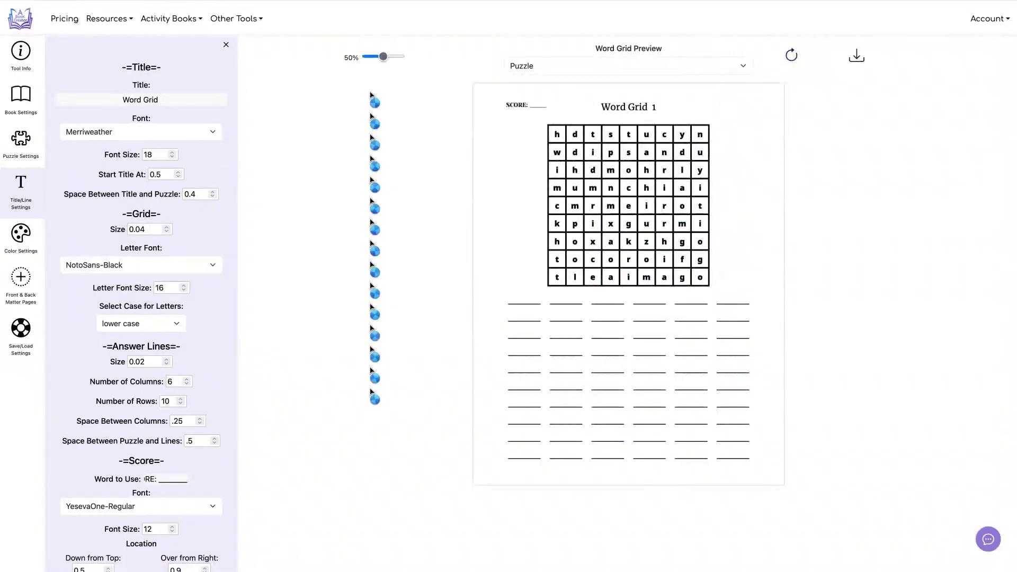
Set the puzzle grid to 19 letters across and refresh the preview
click(20, 142)
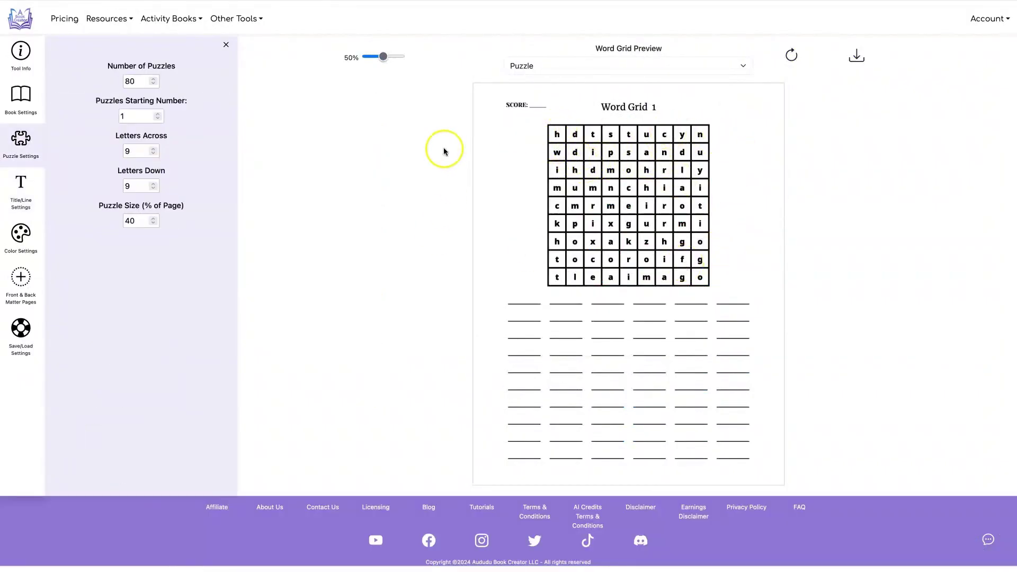
click(135, 150)
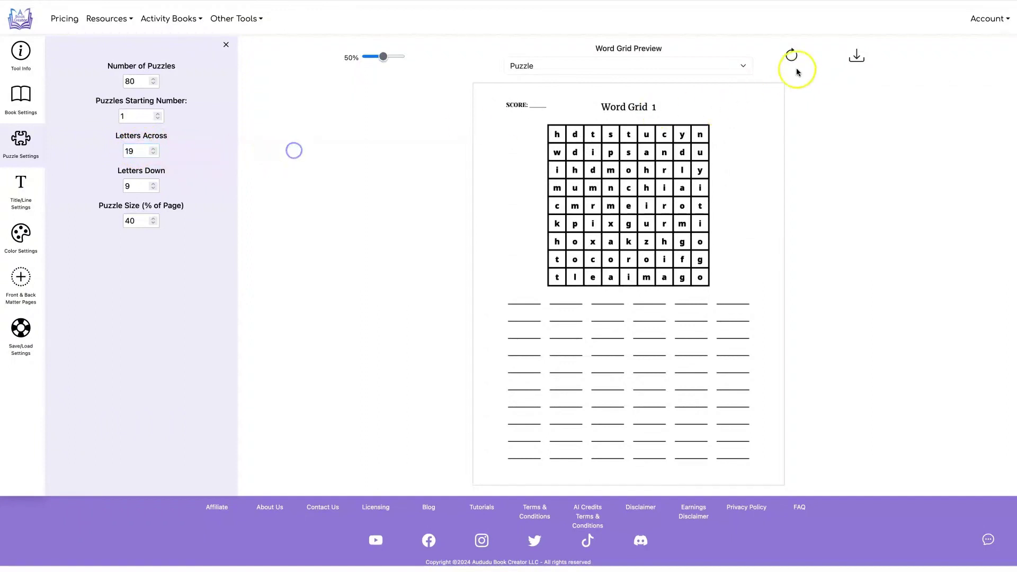
click(791, 53)
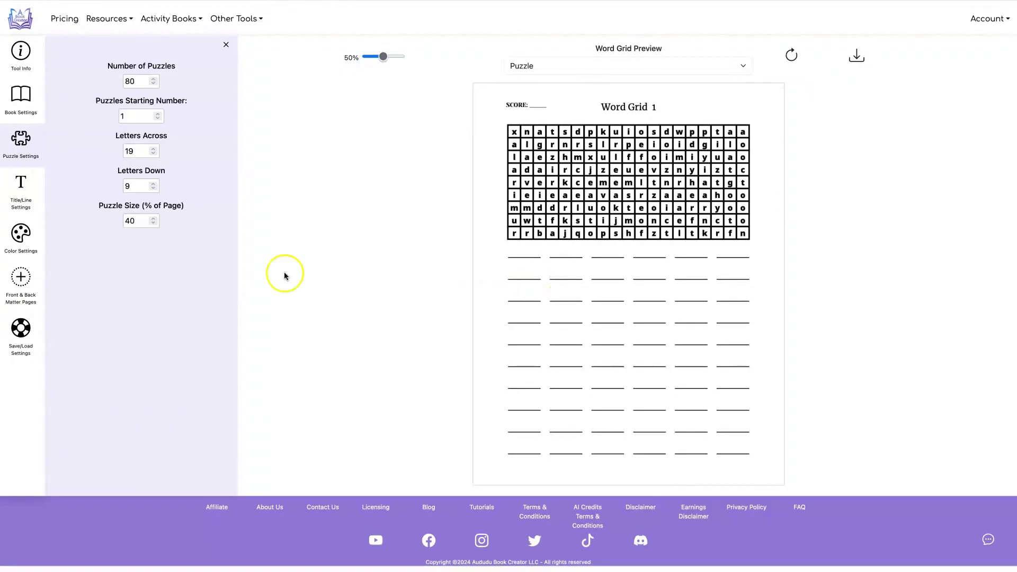
Set the title color to purple C91BFF and the letter color to light blue 9598FF, and refresh the preview
click(20, 234)
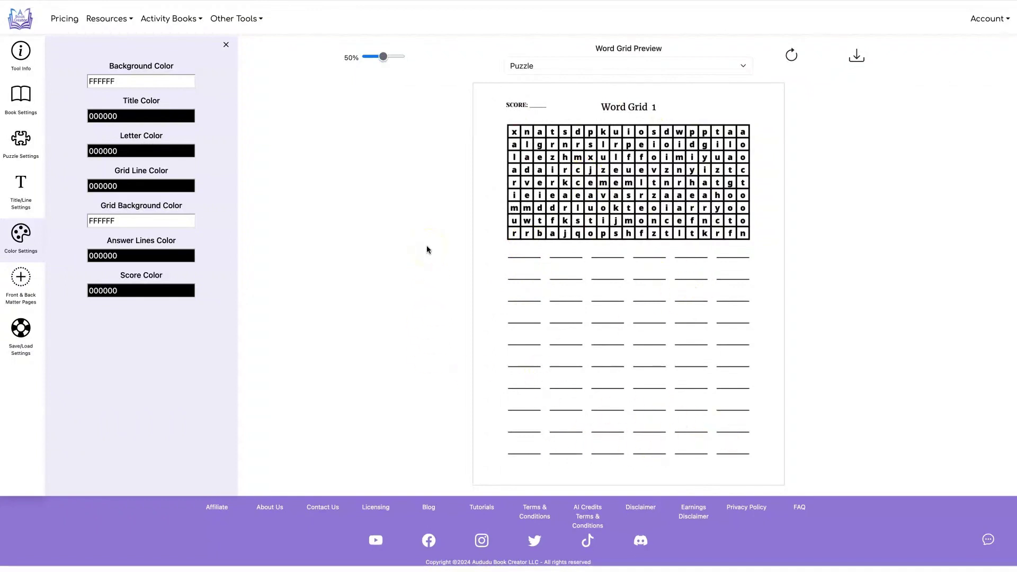
click(156, 114)
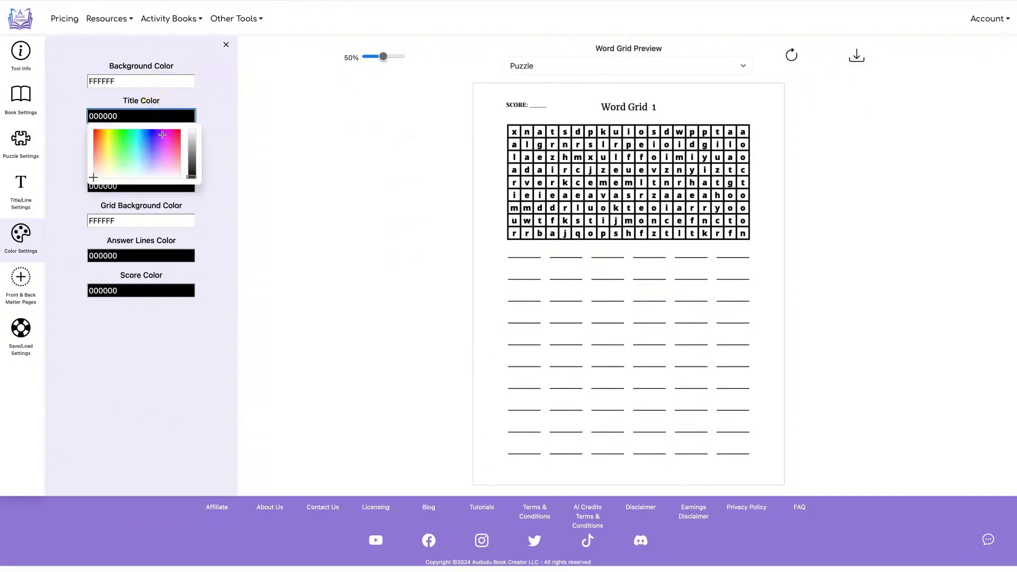
click(159, 129)
click(234, 118)
click(164, 155)
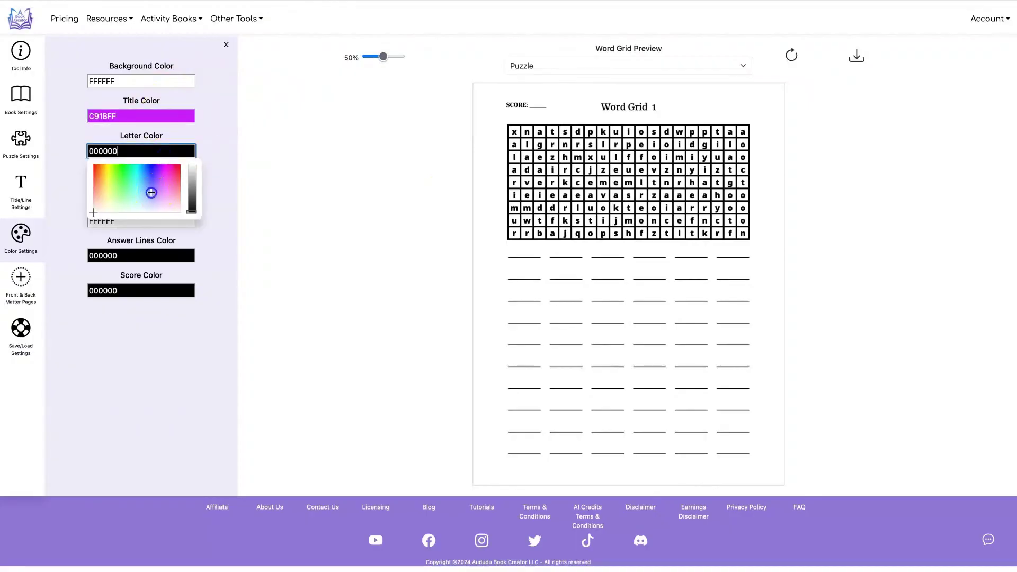
click(152, 191)
click(350, 146)
click(792, 55)
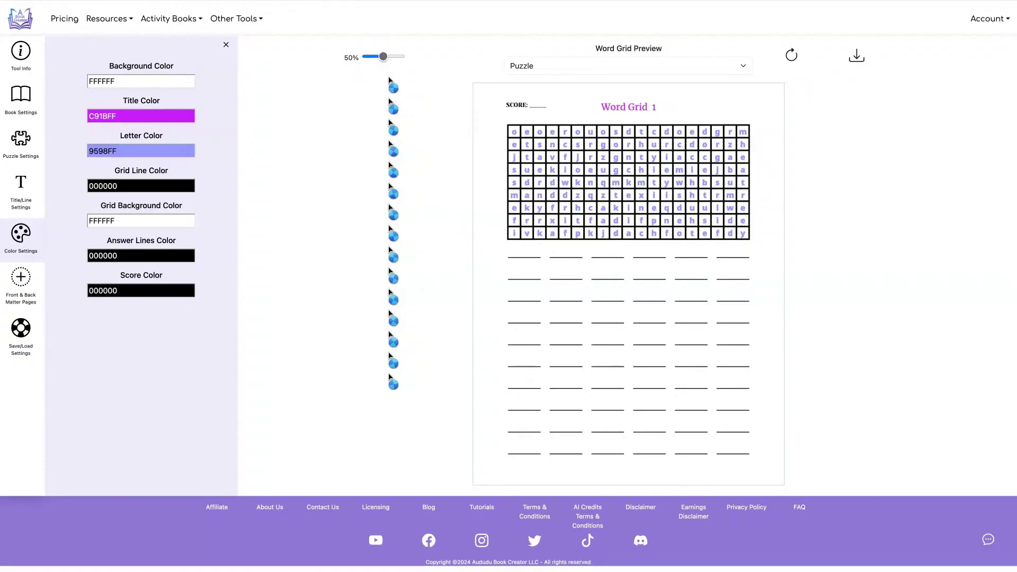
Enable the Kindle Scribe option for the book, refresh the preview and review its nav link and index page settings
click(21, 95)
click(166, 121)
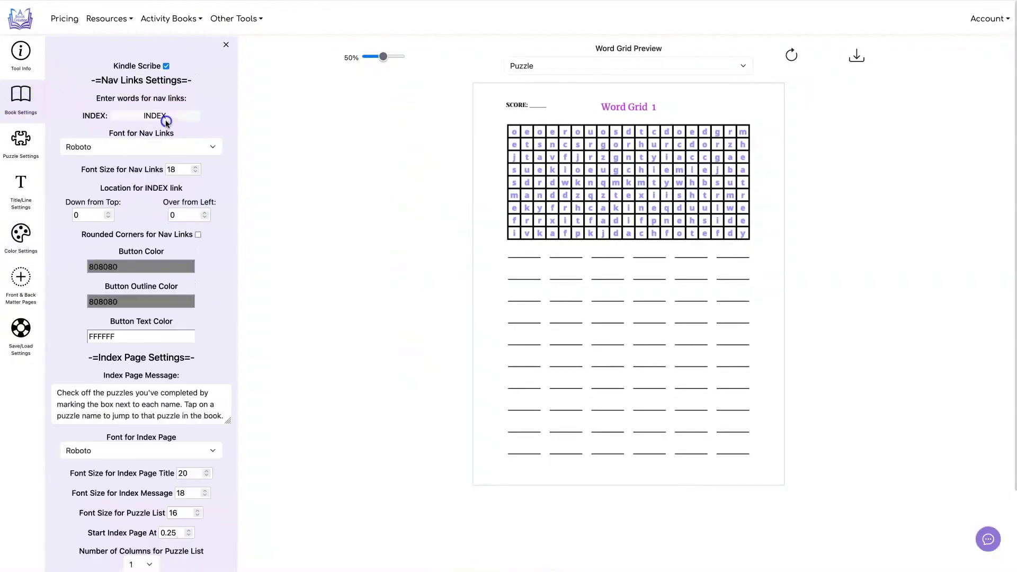
click(791, 54)
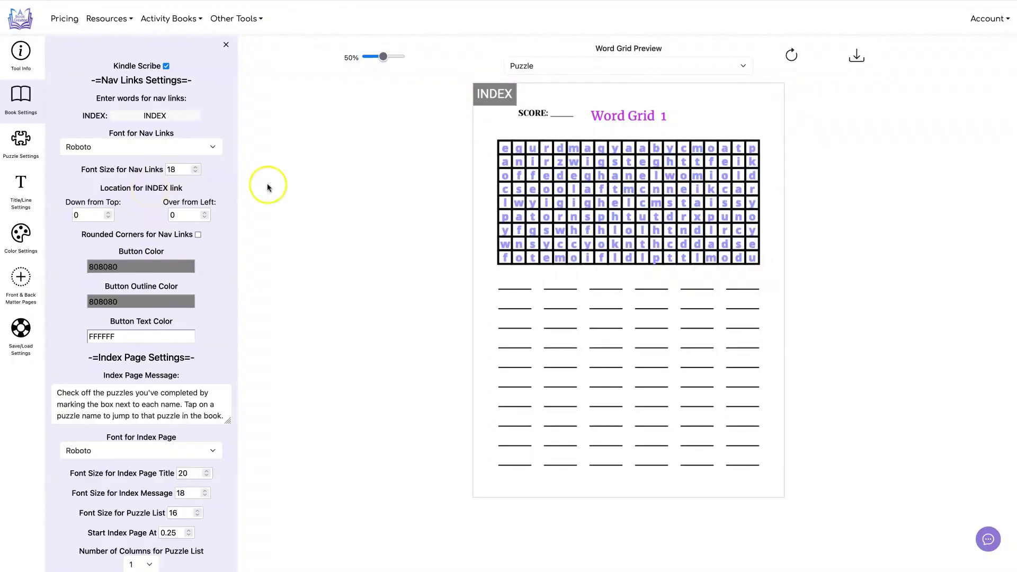
scroll(108, 191, down, 1)
scroll(112, 200, down, 3)
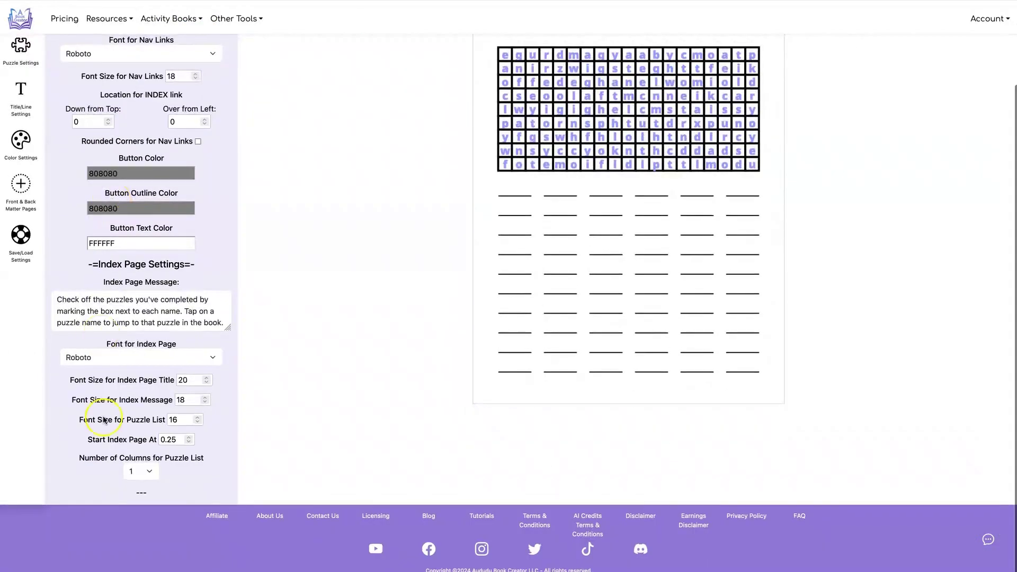
scroll(136, 284, up, 4)
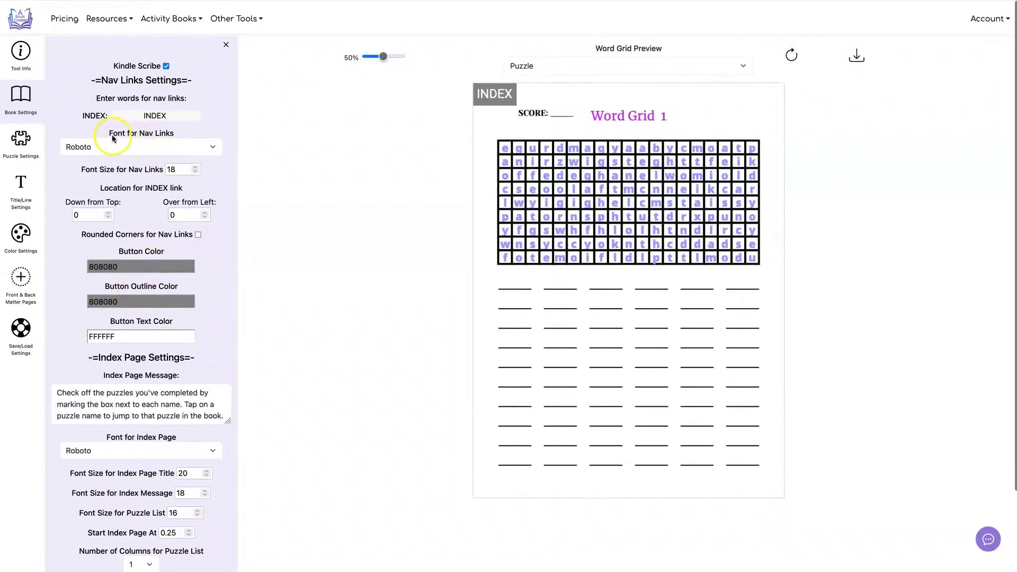
Save the current puzzle settings under the name "rectangle grid"
click(21, 328)
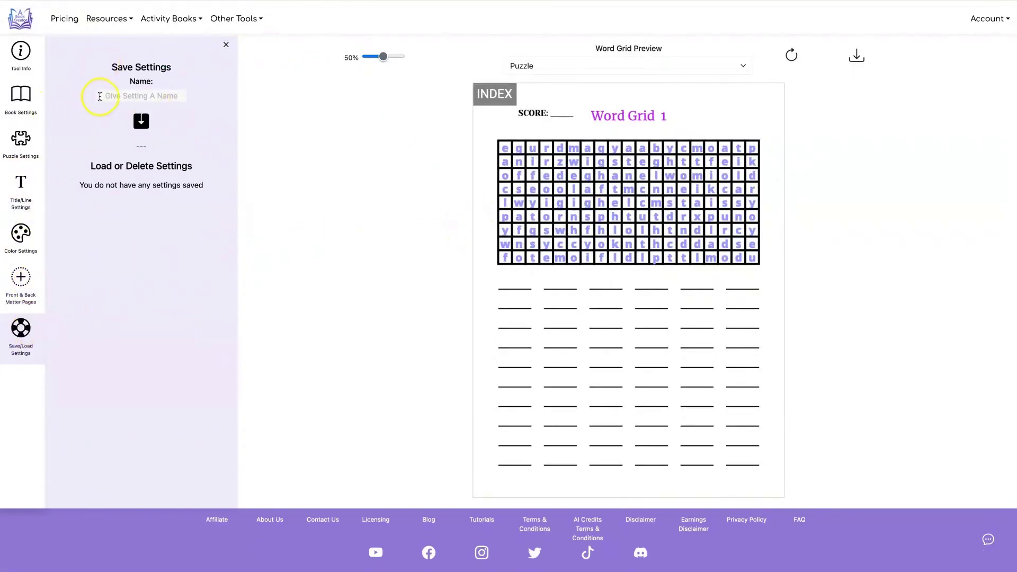
click(127, 95)
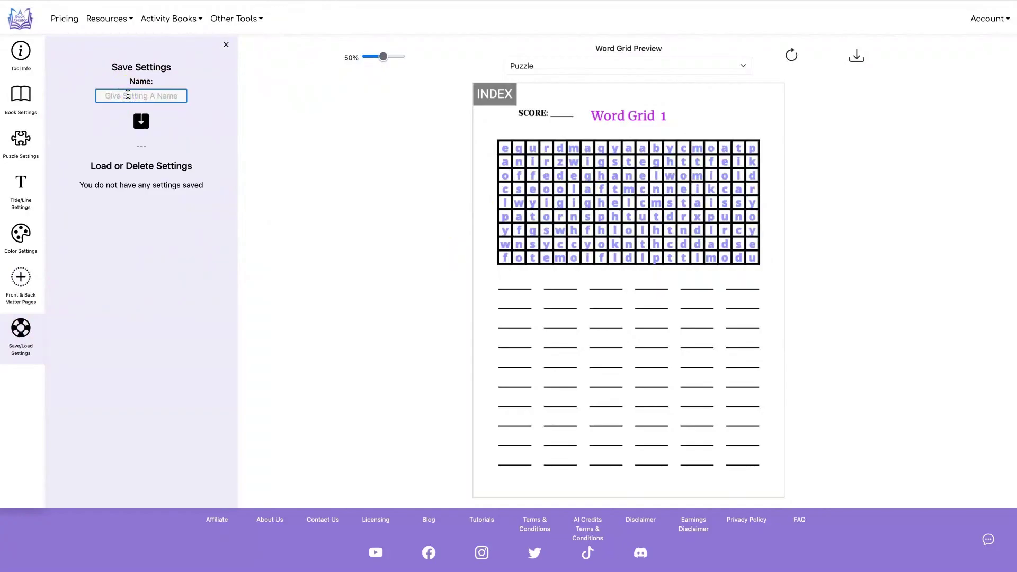
text(rectangle grid)
click(141, 121)
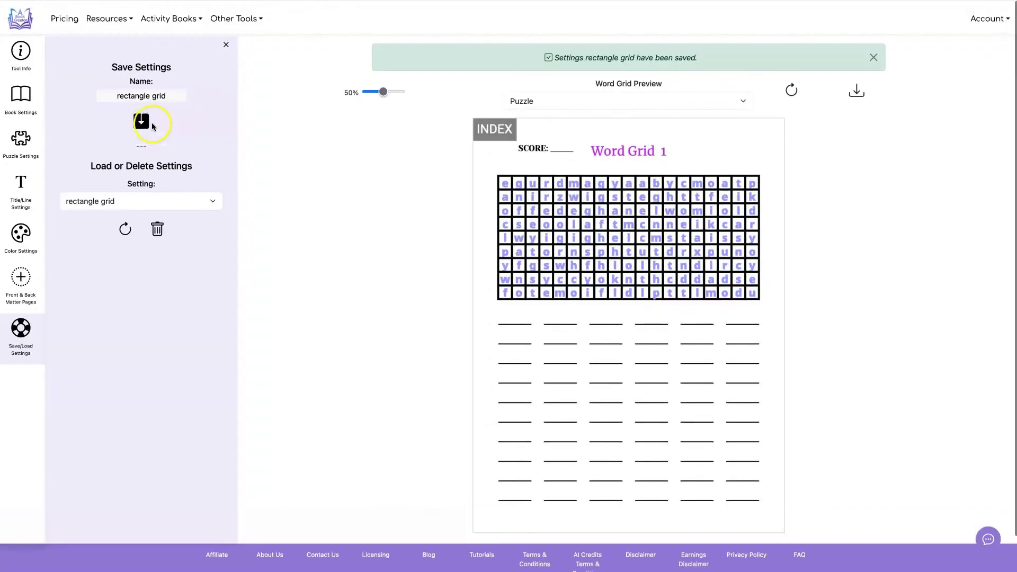
Set the puzzle grid to 6 letters across and 6 letters down, and refresh the preview
click(21, 99)
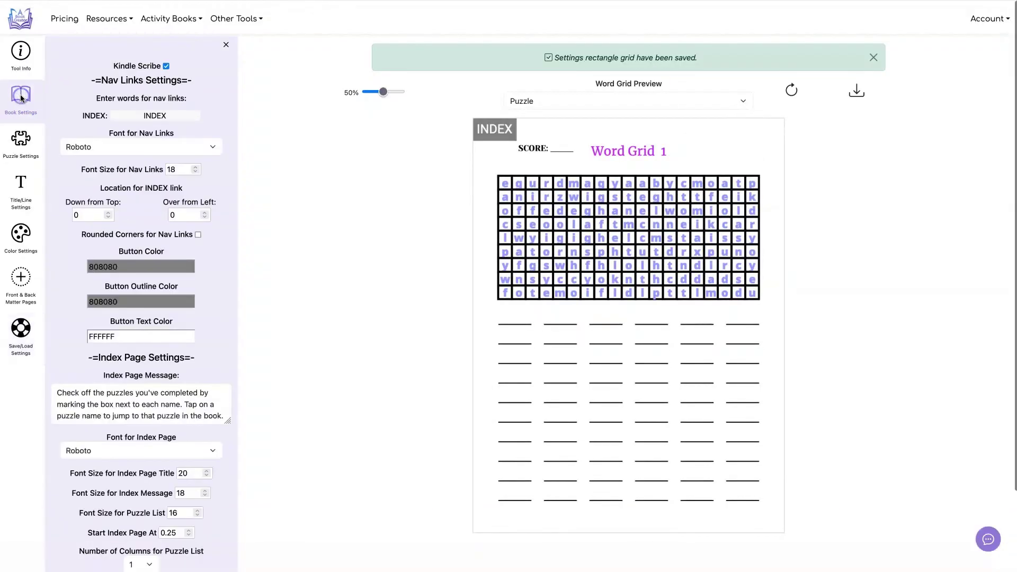
click(21, 141)
click(137, 160)
double_click(124, 151)
text(6)
double_click(136, 185)
text(6)
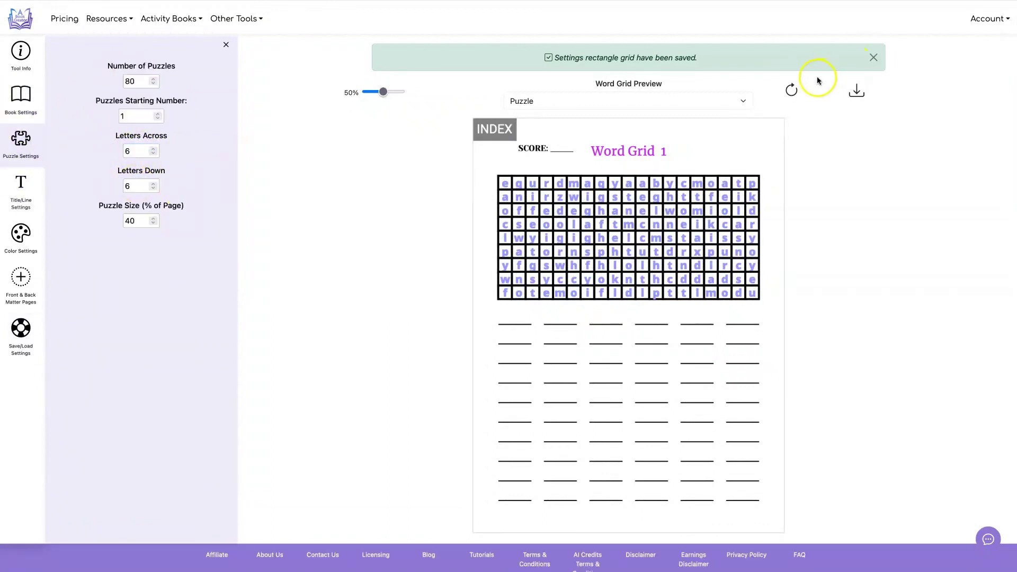
click(874, 57)
click(791, 54)
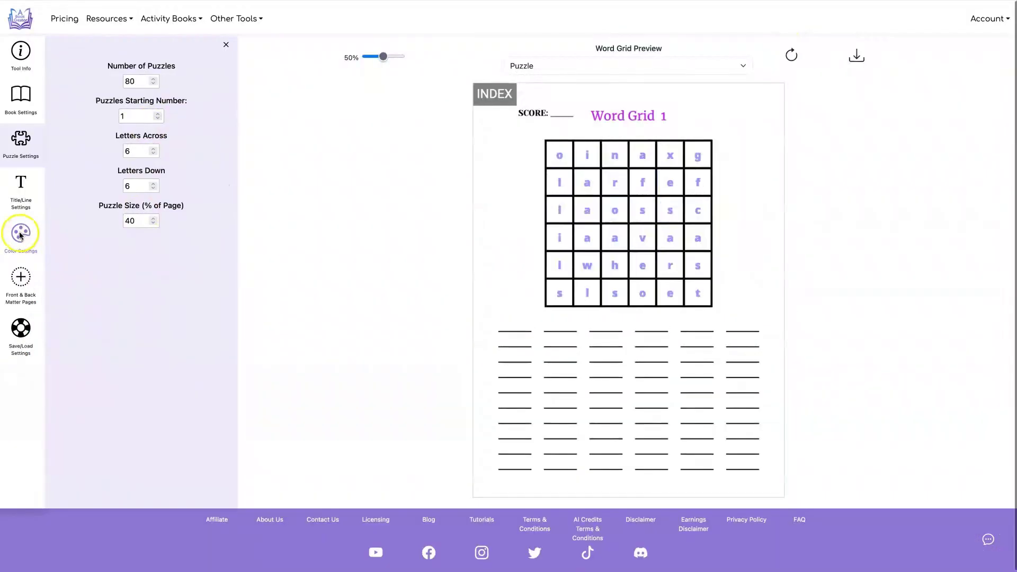
Set the title color and the letter color to black 000000, and refresh the preview
click(20, 233)
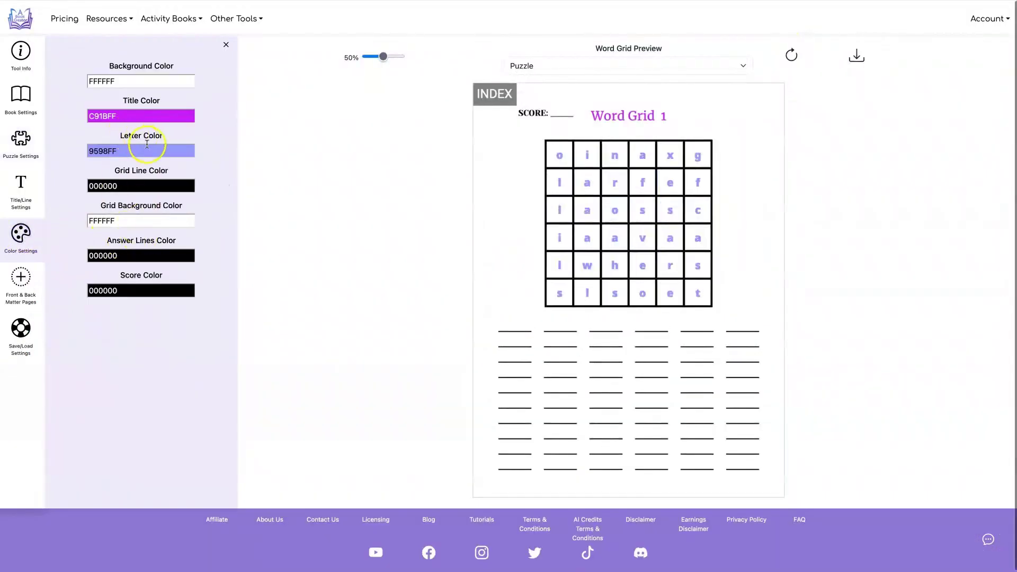
click(150, 116)
drag(193, 134, 192, 255)
click(244, 129)
click(161, 151)
click(305, 180)
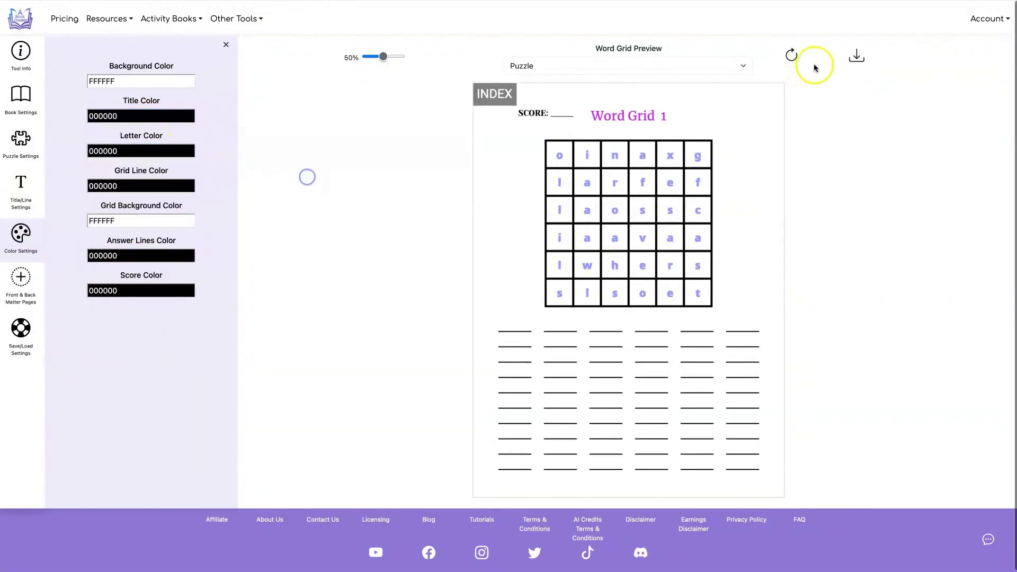
click(791, 55)
Turn off the Kindle Scribe option for the book and refresh the preview
click(23, 96)
click(166, 67)
click(166, 66)
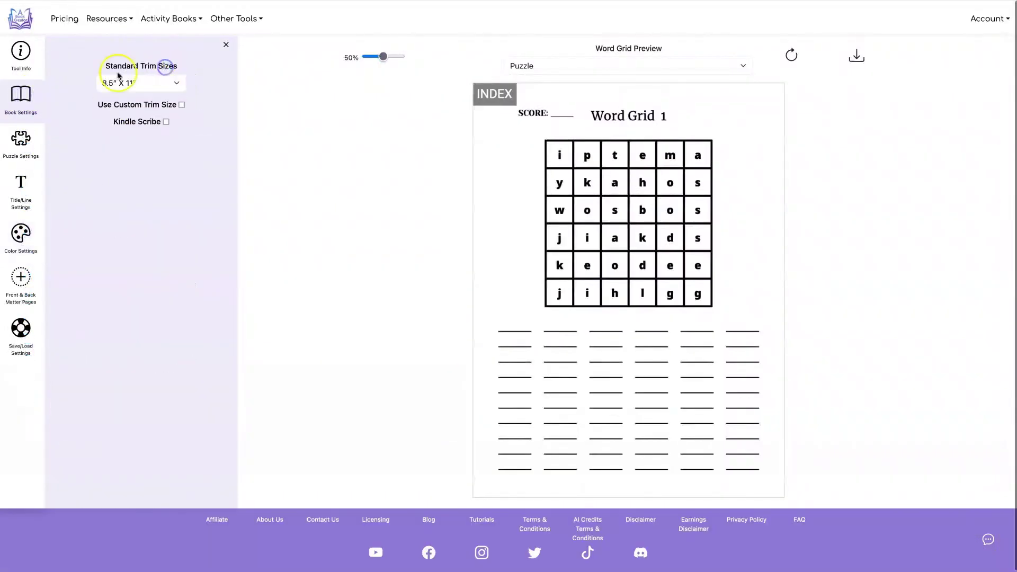
click(791, 54)
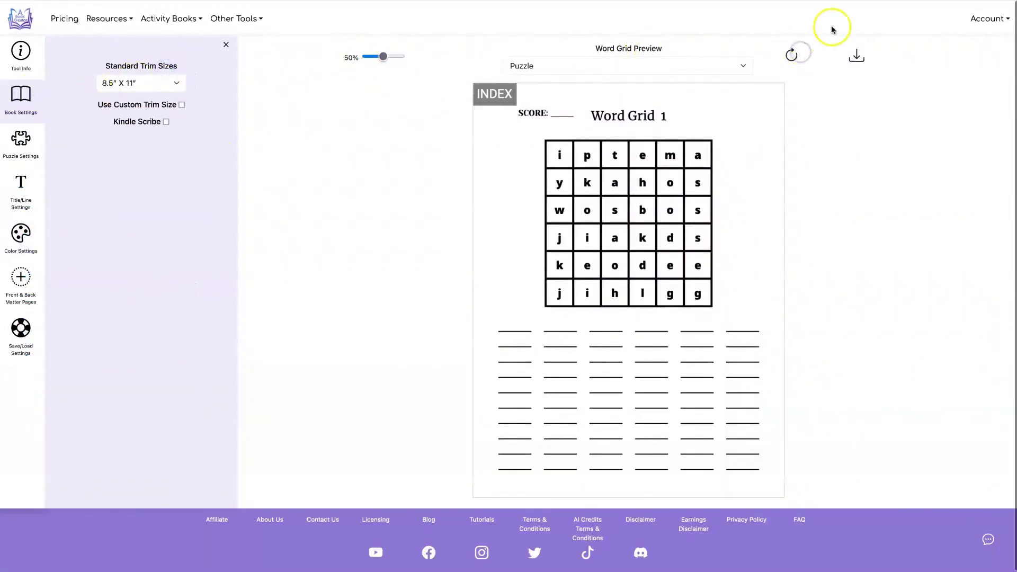
click(792, 54)
Save the current puzzle settings under the name "square grid"
click(20, 334)
click(157, 204)
click(157, 204)
drag(178, 96, 79, 96)
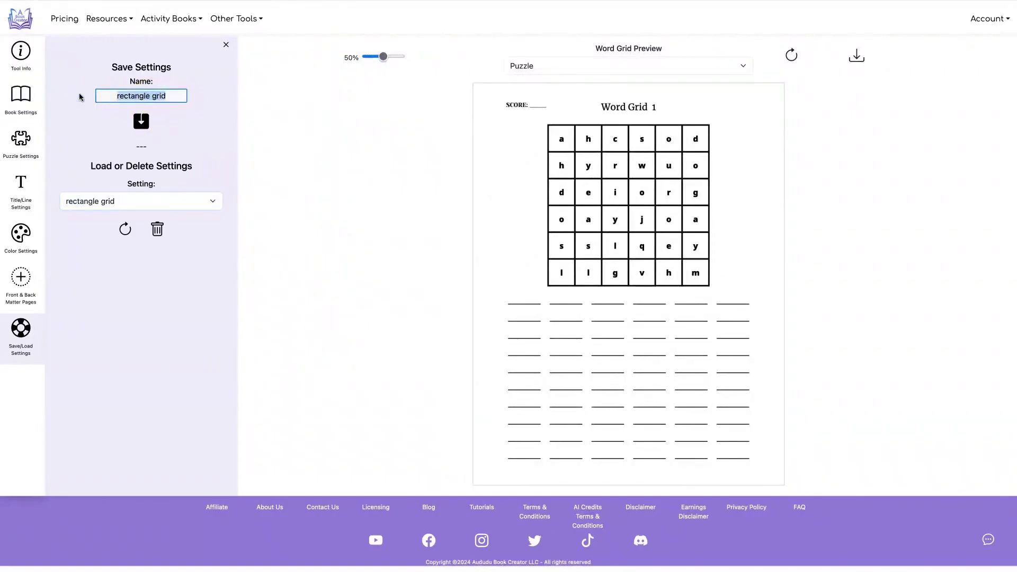
text(squre)
key(BackSpace)
key(BackSpace)
text(are grid)
key(Return)
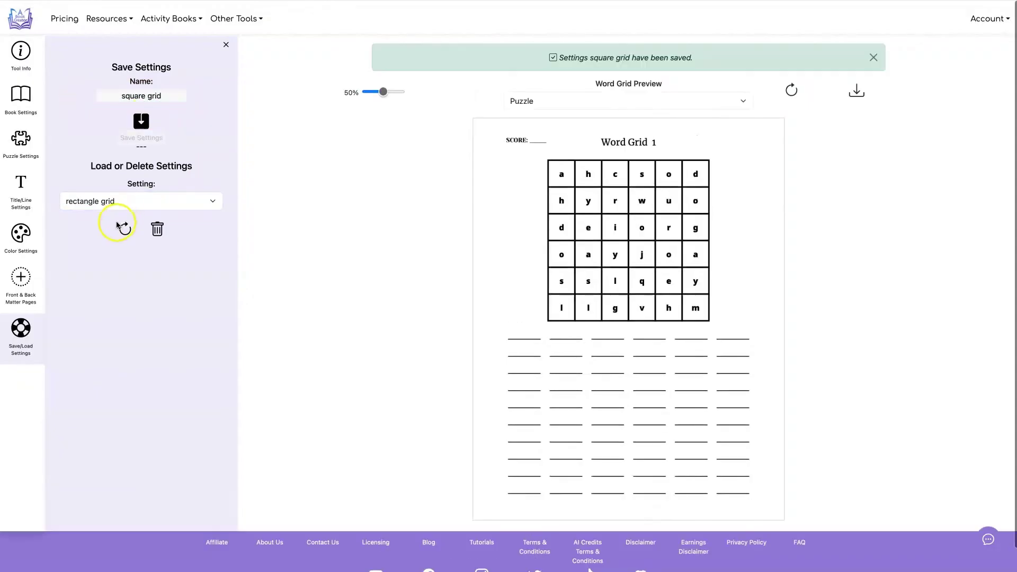
Load the saved "rectangle grid" settings and refresh the preview
click(137, 200)
click(102, 198)
click(125, 229)
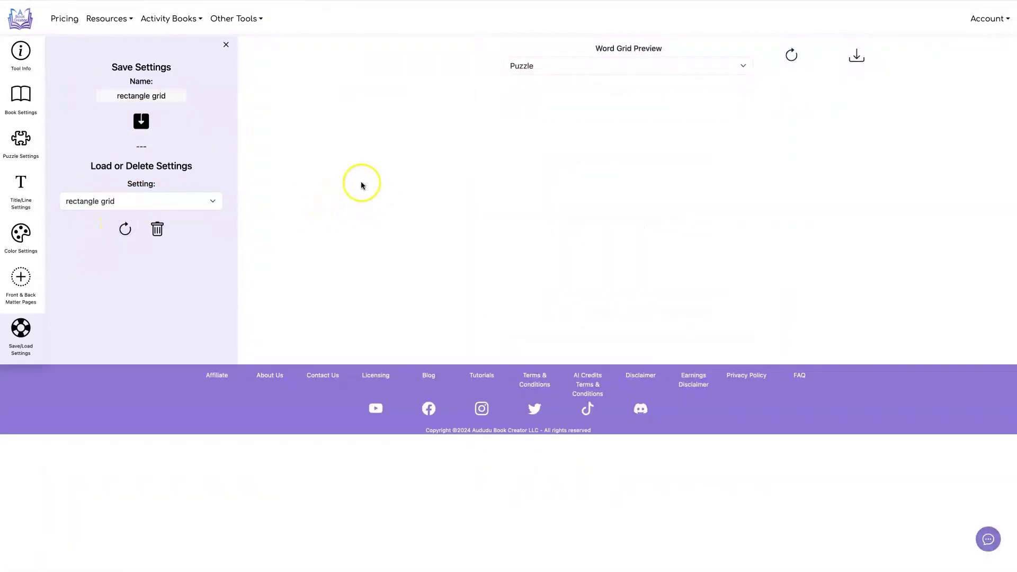
click(792, 55)
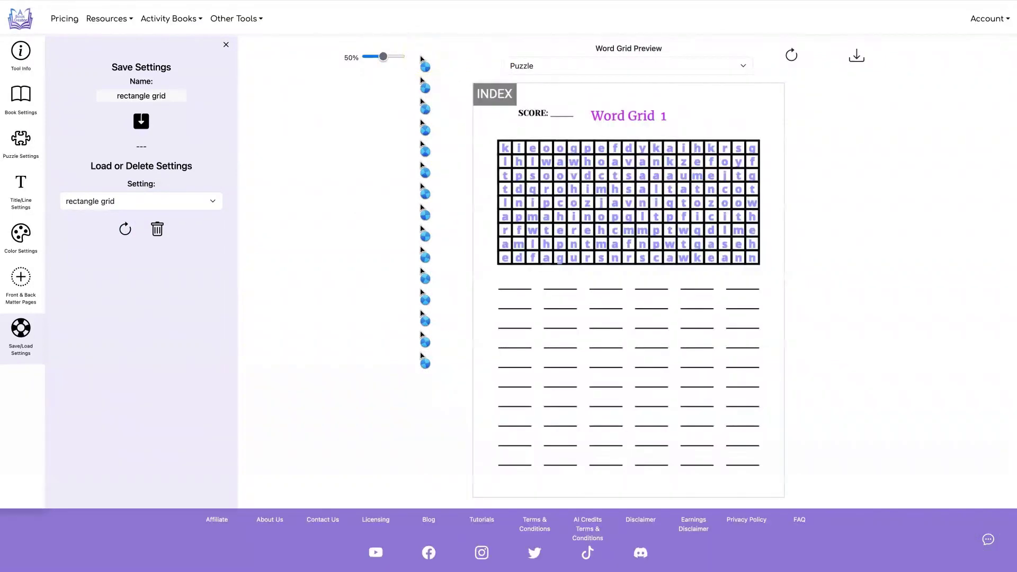
Load the saved "square grid" settings and refresh the preview
click(141, 202)
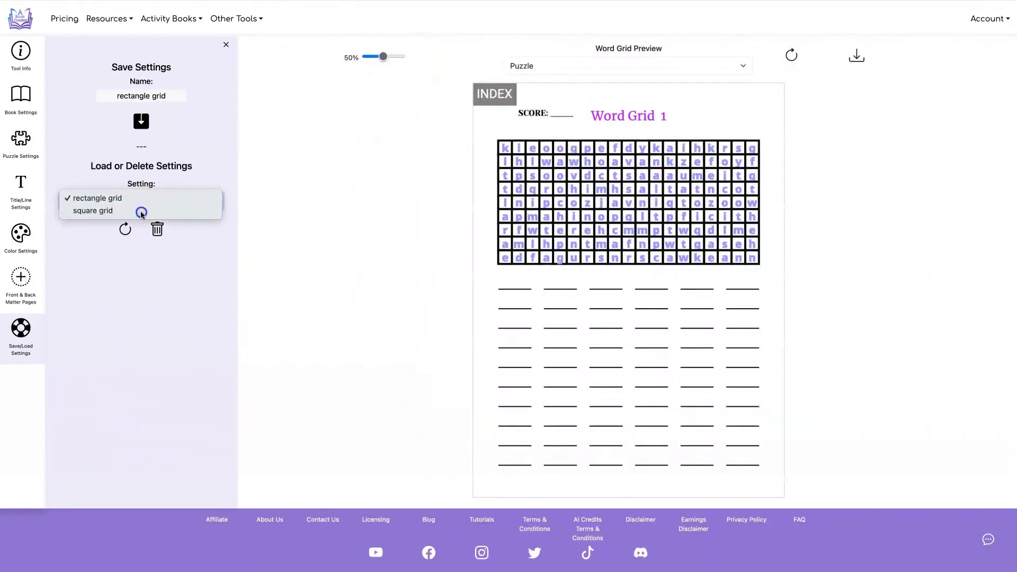
click(141, 211)
click(125, 229)
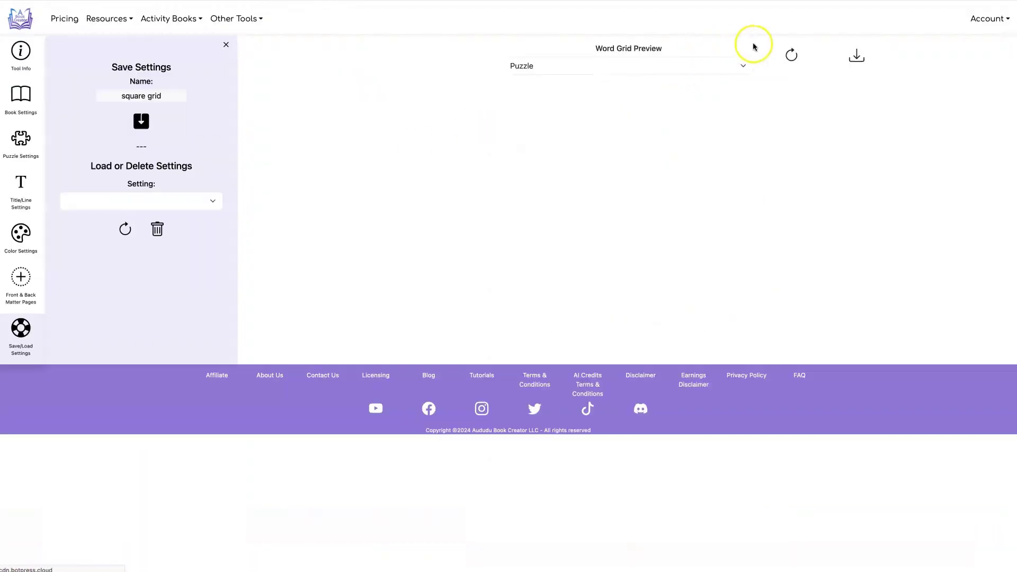
click(793, 54)
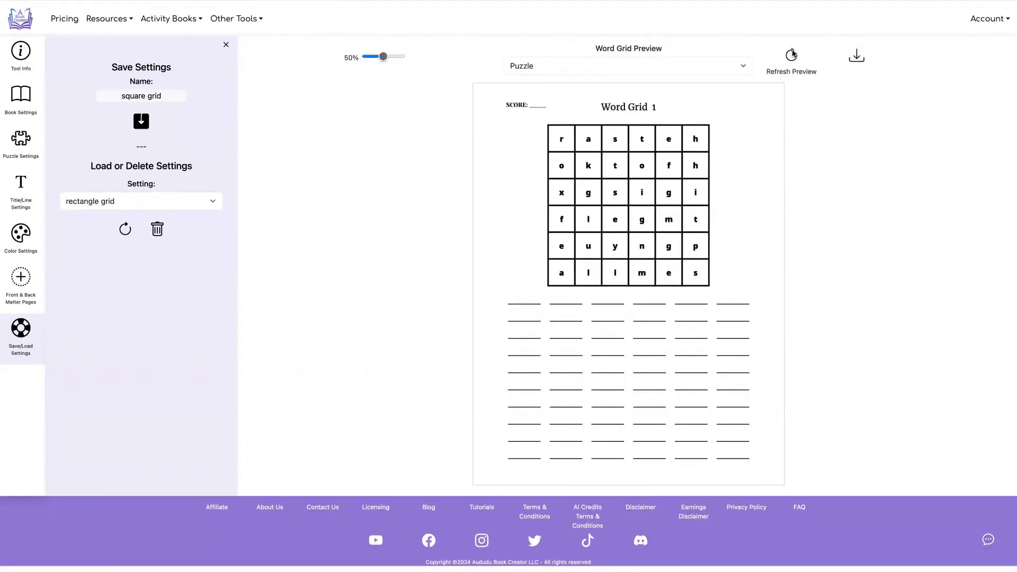
click(918, 125)
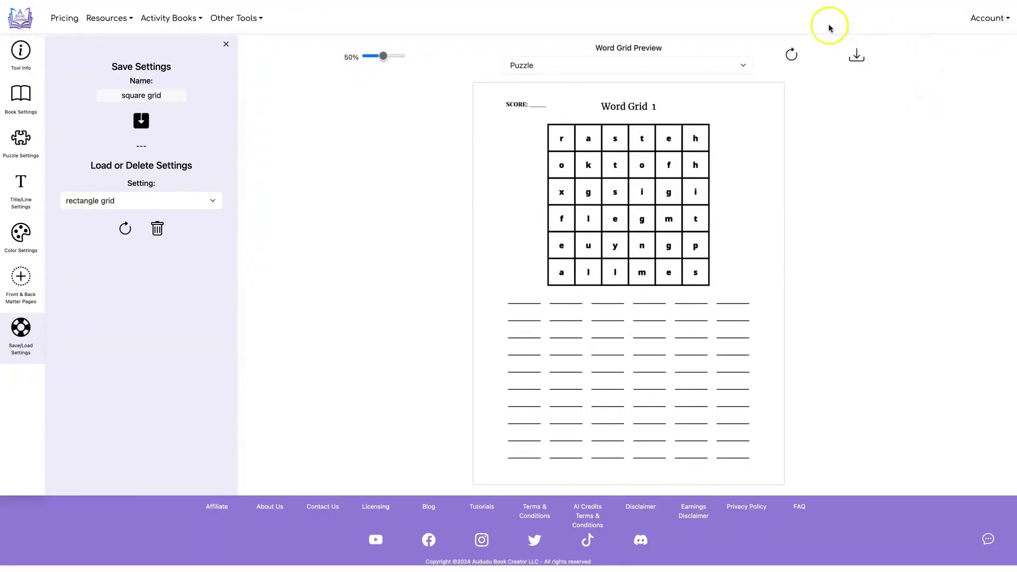
Download the word grid puzzle book as a PDF and look through its pages
click(857, 58)
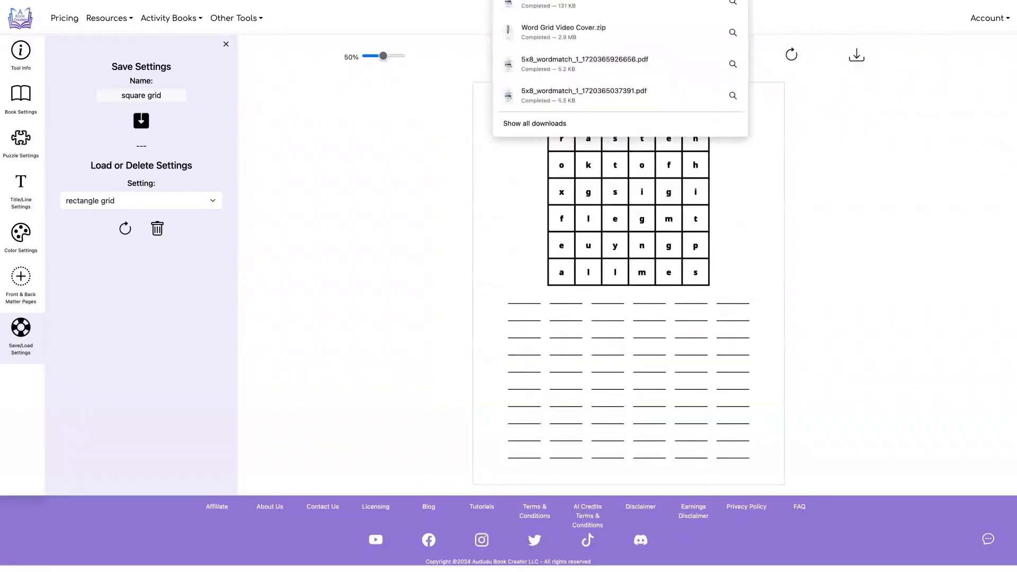
drag(196, 63, 362, 17)
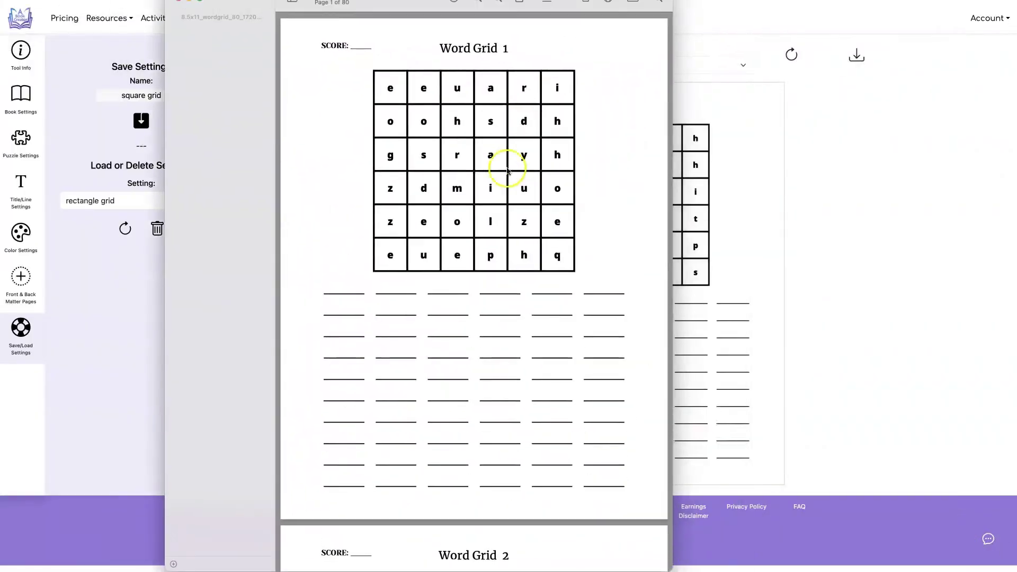
scroll(507, 193, down, 5)
scroll(508, 194, down, 5)
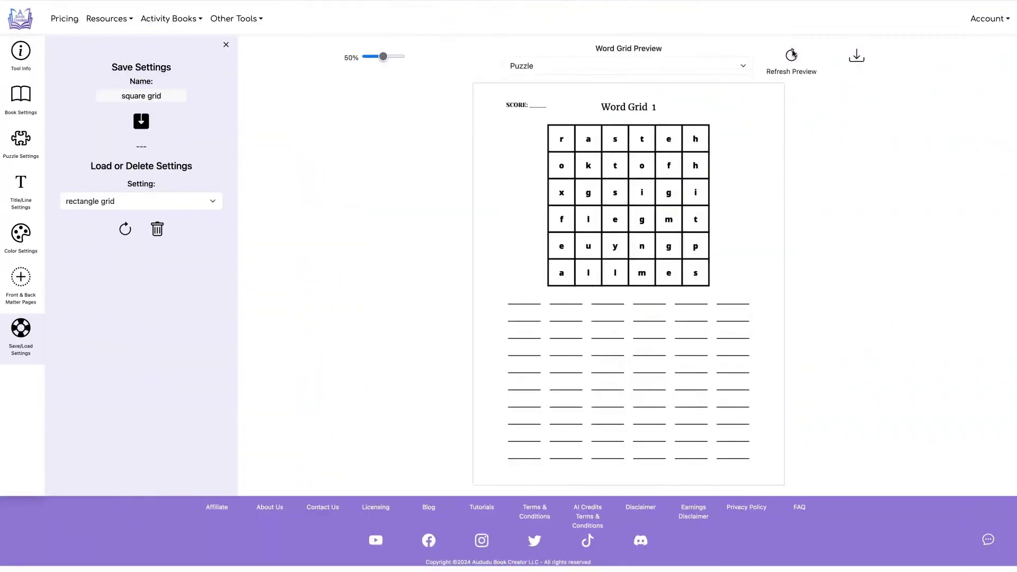